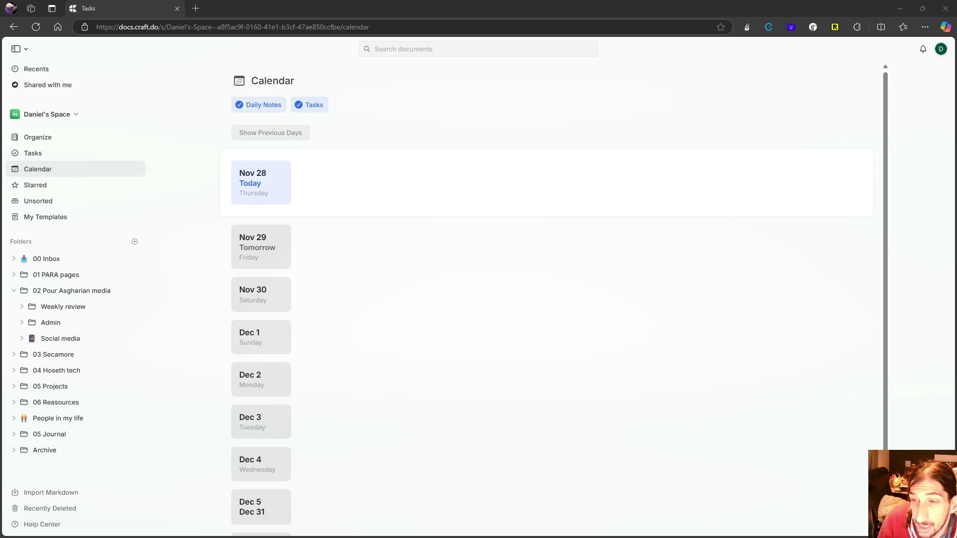
Collapse the 02 Pour Asgharian media folder in the sidebar.
click(14, 292)
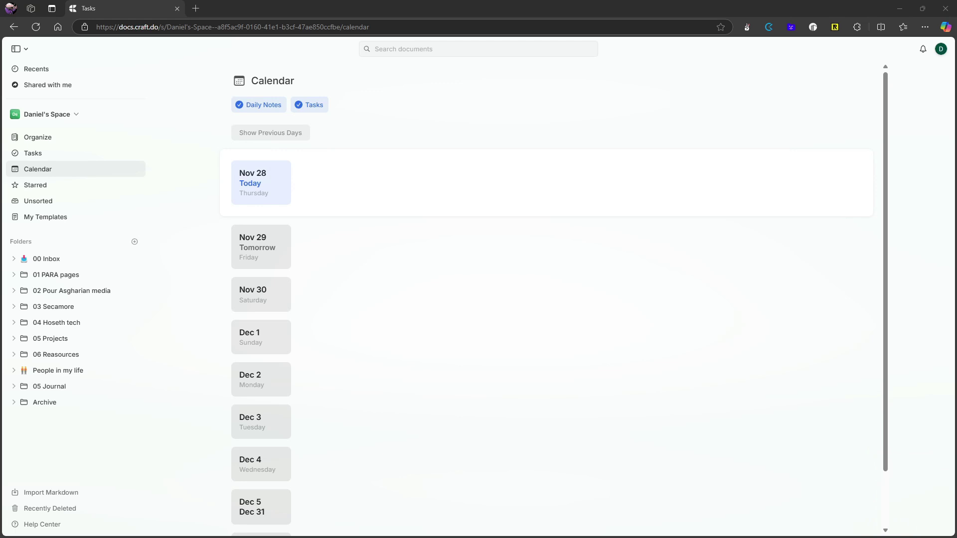
Open the Mem post via Social media > Blog posts and scroll through it and back up.
click(45, 291)
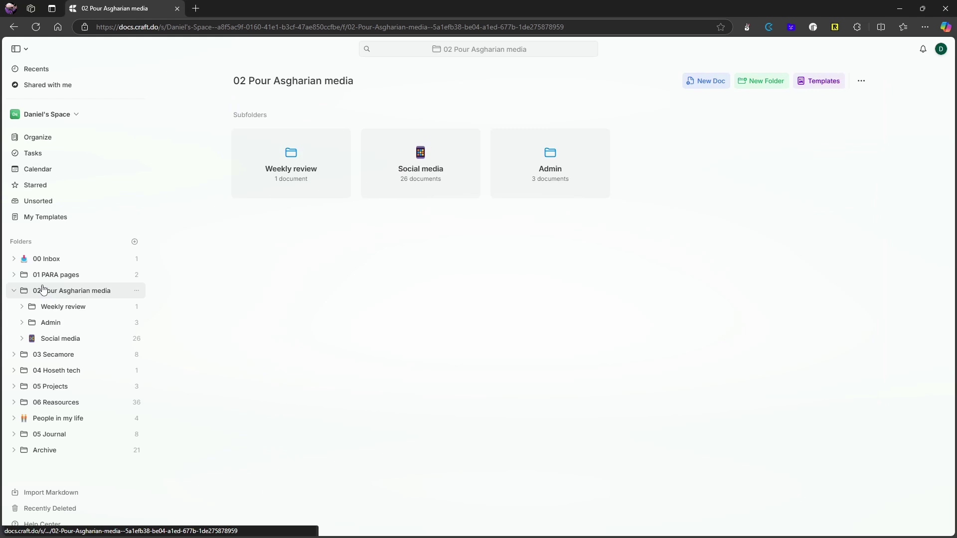
click(421, 167)
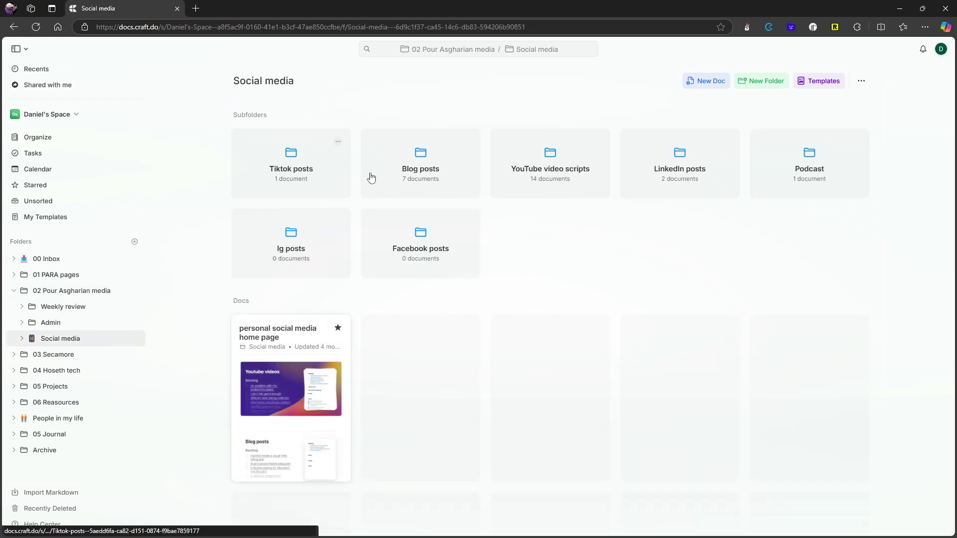
click(433, 178)
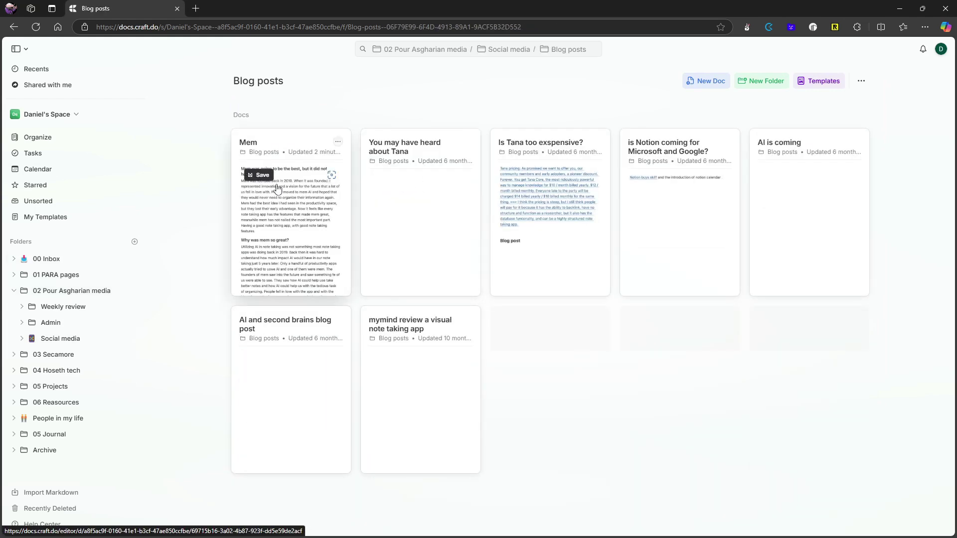
click(277, 188)
scroll(392, 164, down, 10)
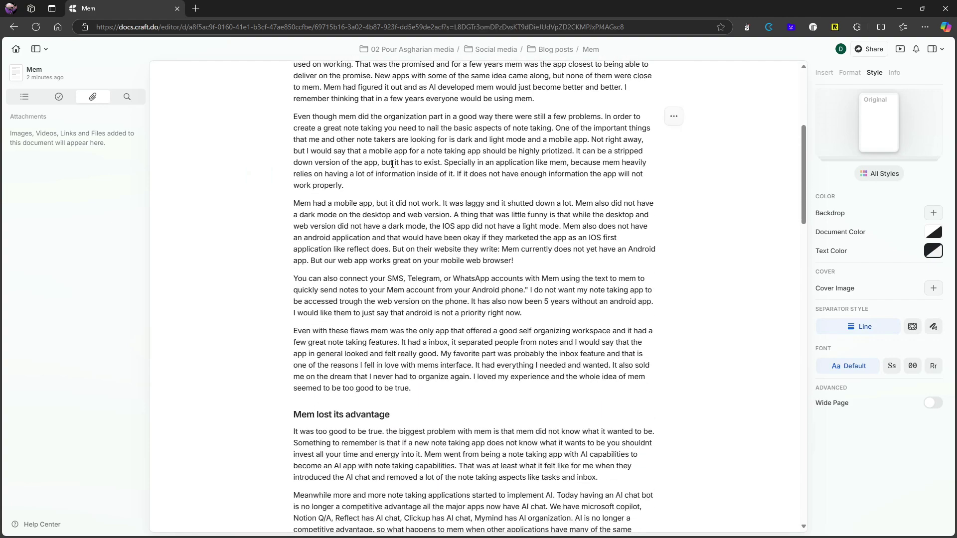
scroll(392, 164, down, 12)
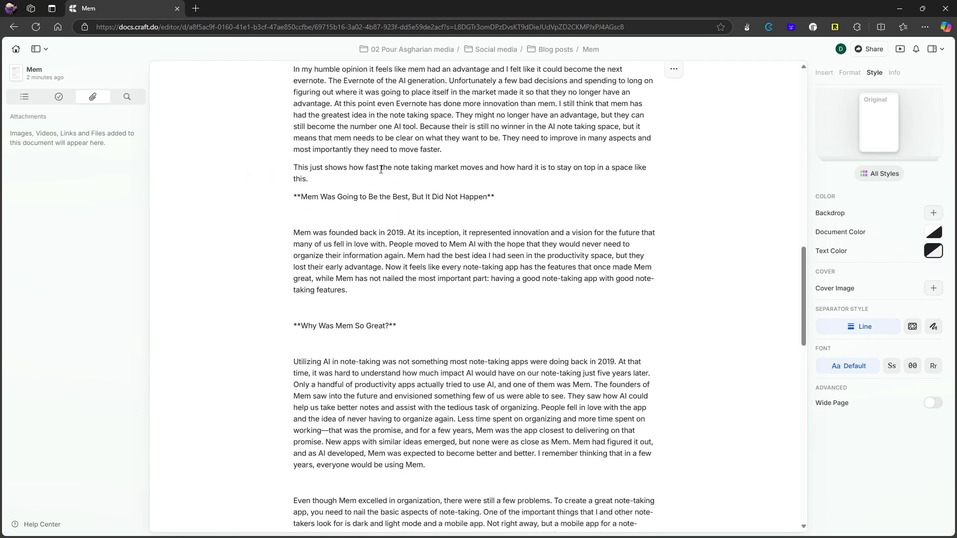
scroll(381, 169, down, 10)
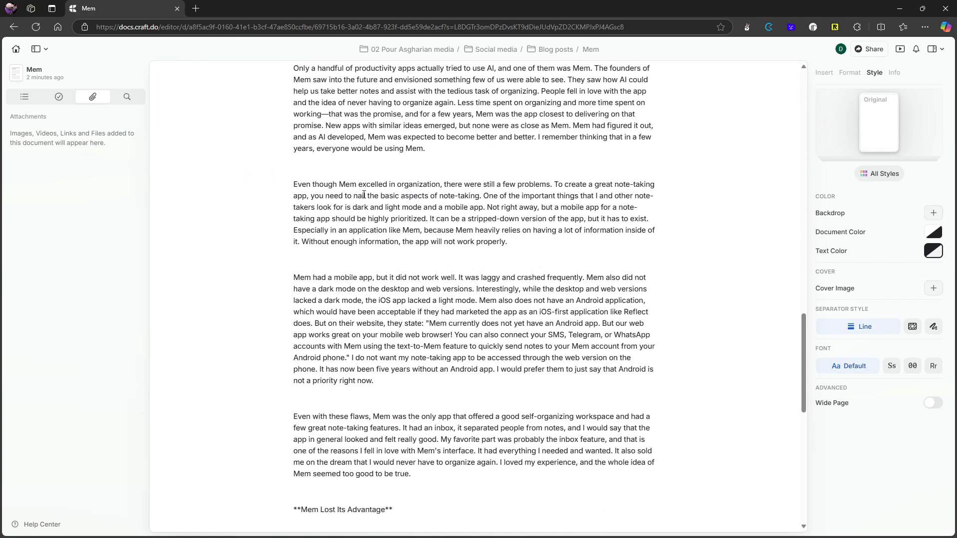
scroll(364, 194, down, 7)
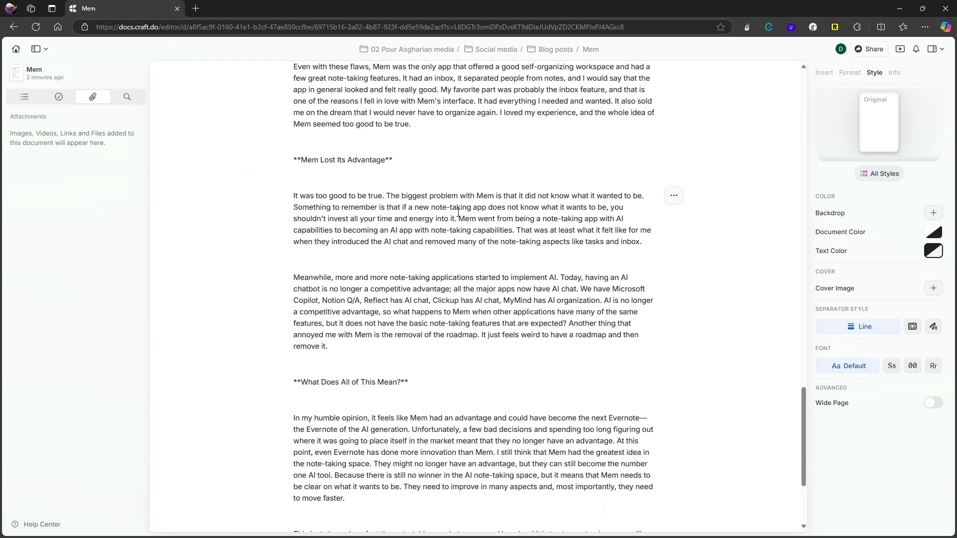
scroll(458, 213, down, 1)
scroll(583, 267, up, 6)
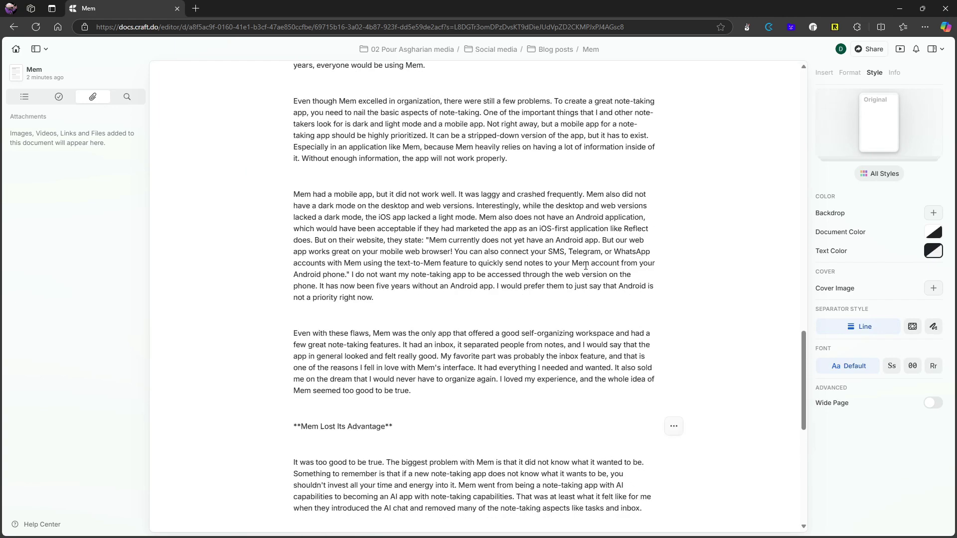
scroll(586, 267, up, 13)
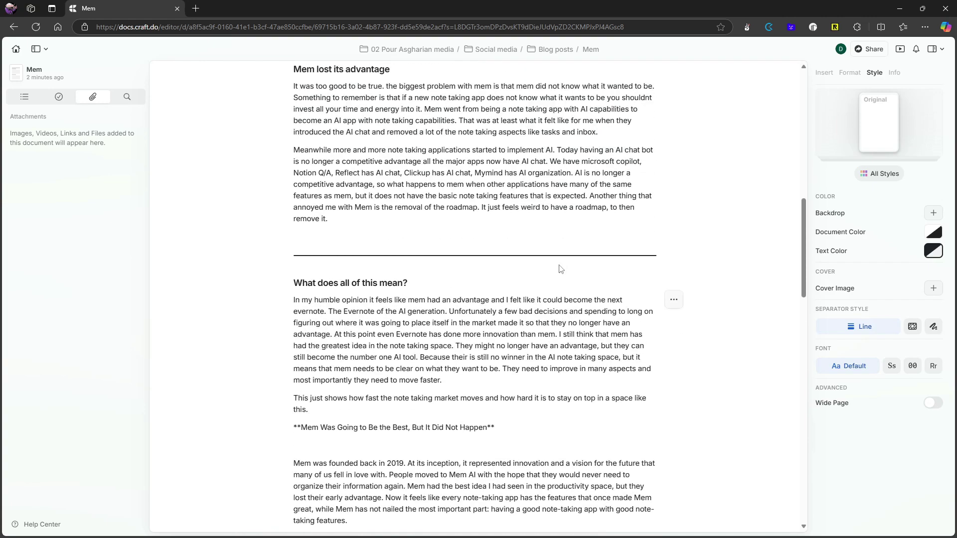
scroll(561, 269, up, 15)
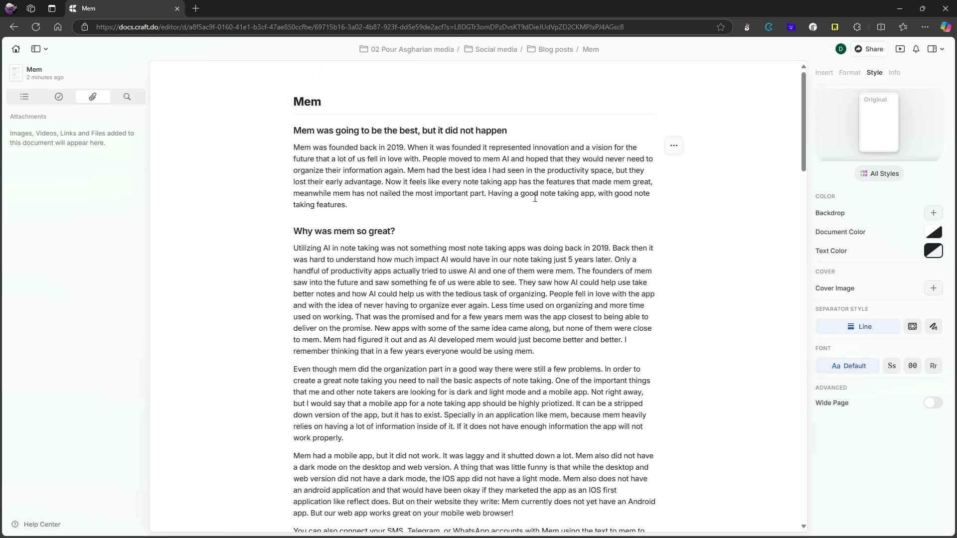
Add an empty line after the Mem post's first paragraph, removing a stray @.
click(405, 208)
key(Return)
text(@)
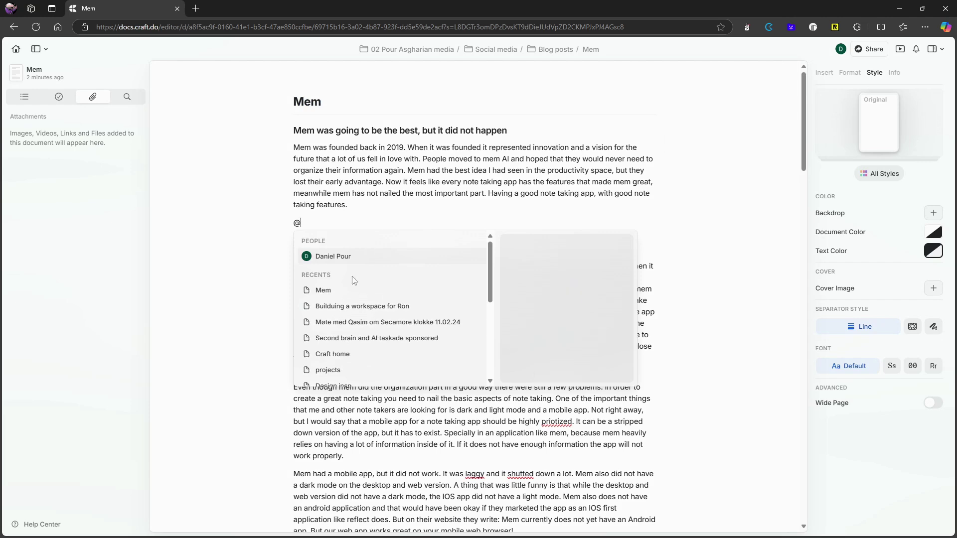
click(387, 206)
key(BackSpace)
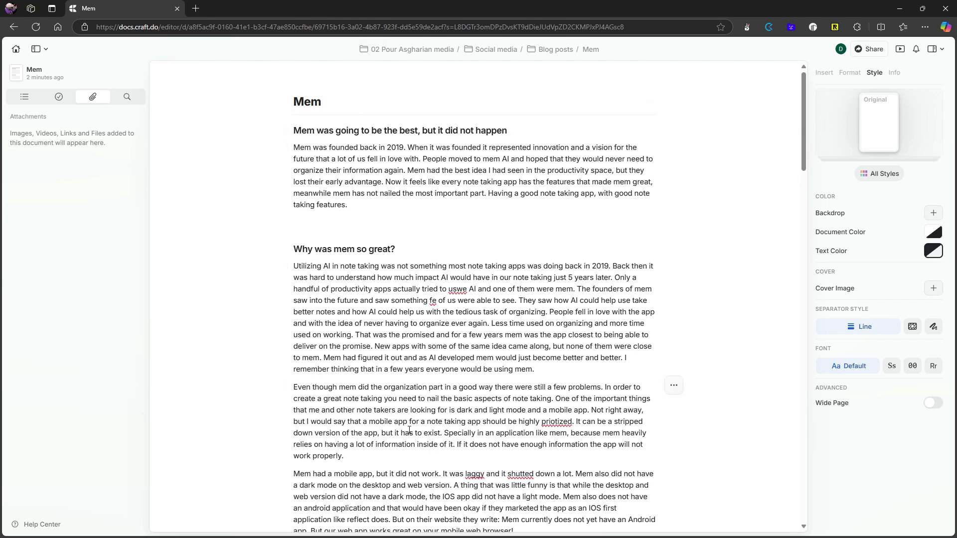
Select and deselect part of the organization paragraph, then return to the empty line.
drag(383, 455, 293, 387)
click(324, 415)
click(447, 221)
scroll(648, 159, down, 2)
scroll(625, 170, down, 3)
scroll(783, 183, up, 5)
scroll(630, 198, down, 1)
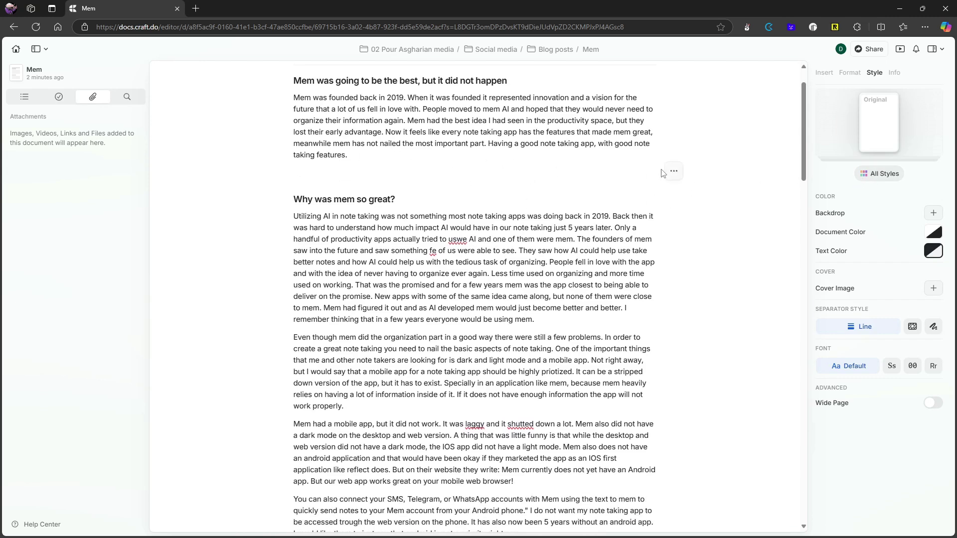
Apply the Original style to Mem and give the page a crimson backdrop.
click(881, 174)
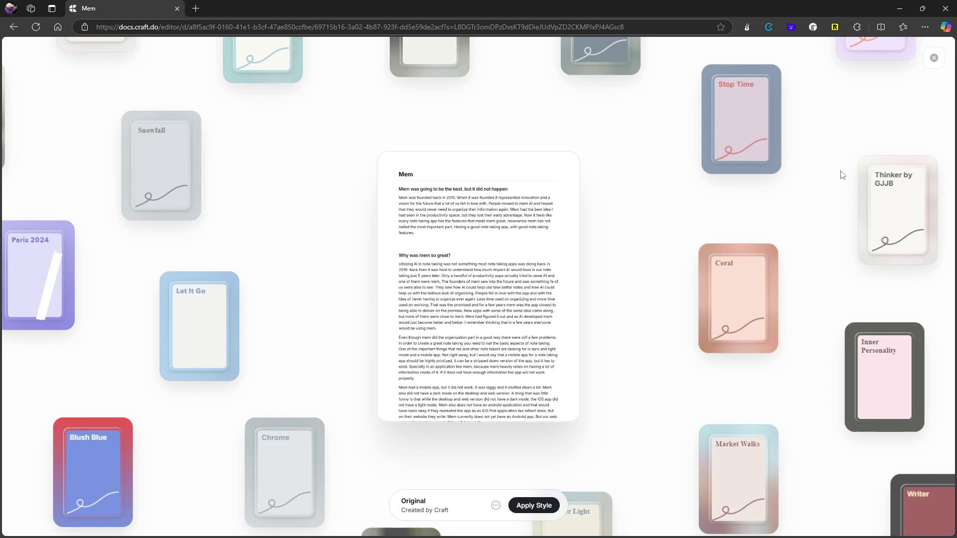
scroll(531, 378, down, 1)
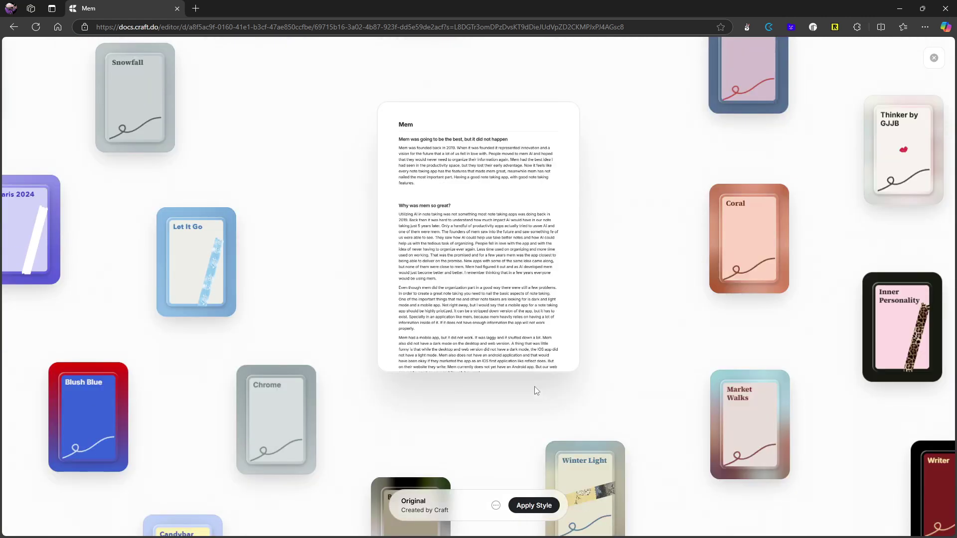
click(545, 506)
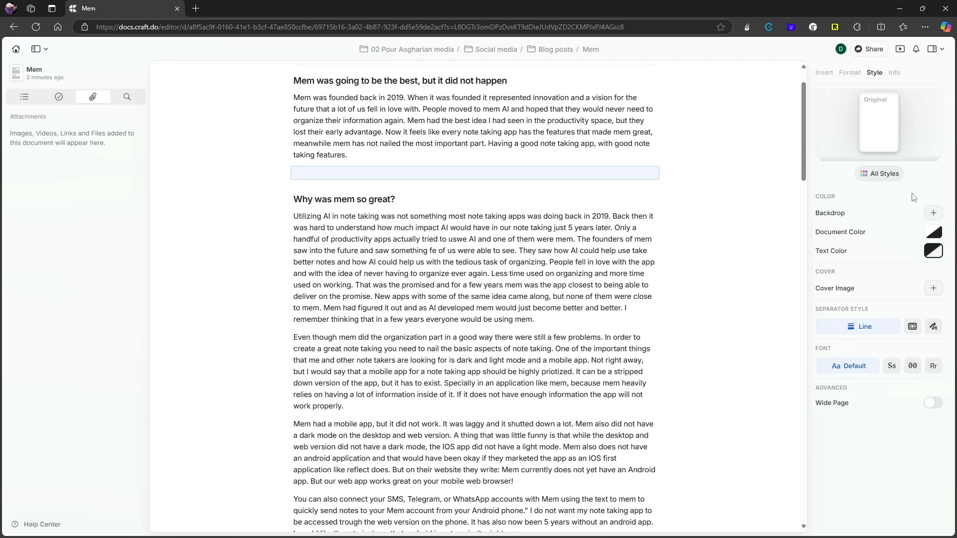
click(937, 217)
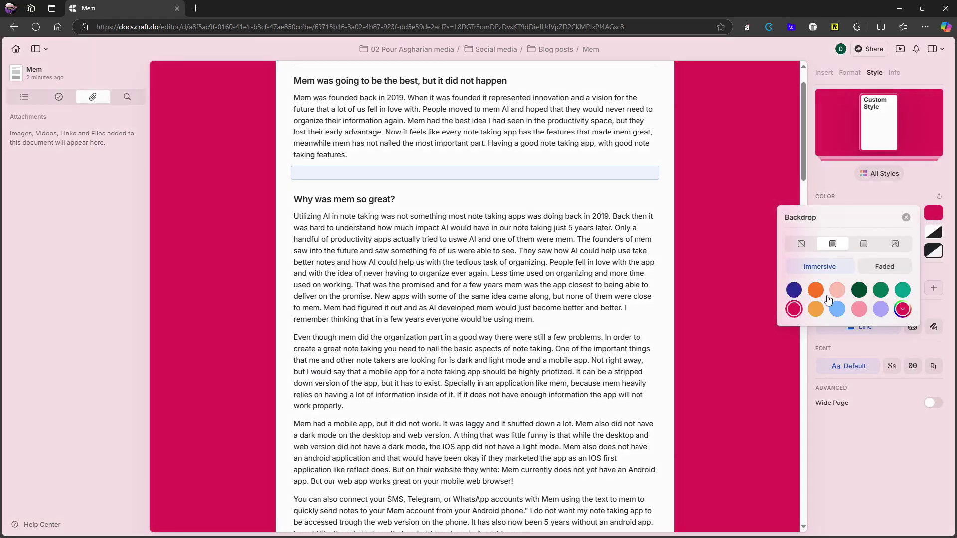
click(906, 217)
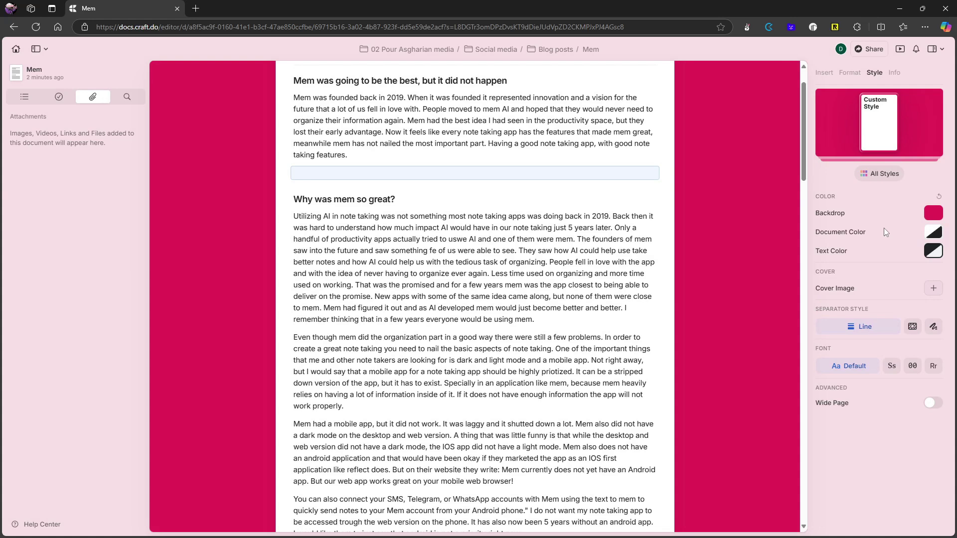
click(937, 236)
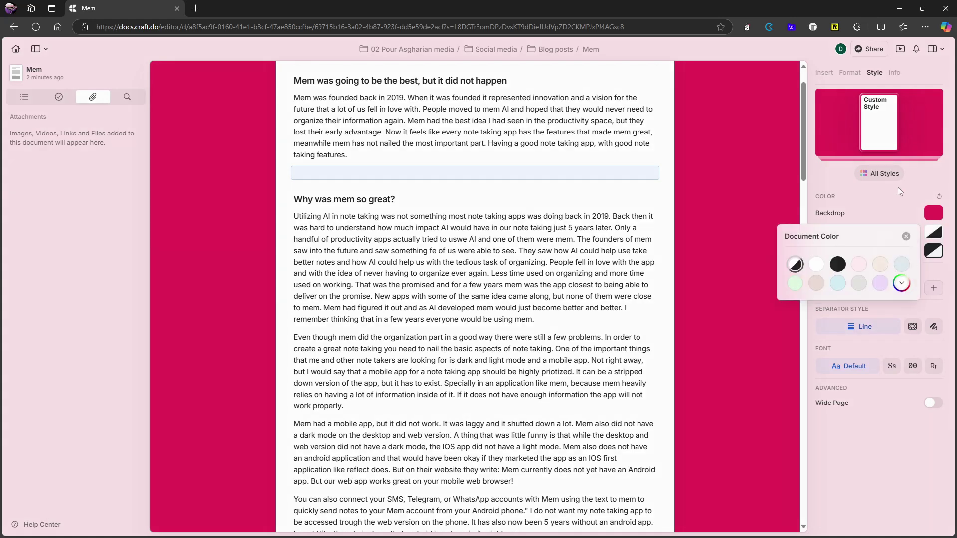
click(892, 175)
Preview and apply the Crust or No Crust style to Mem.
click(885, 174)
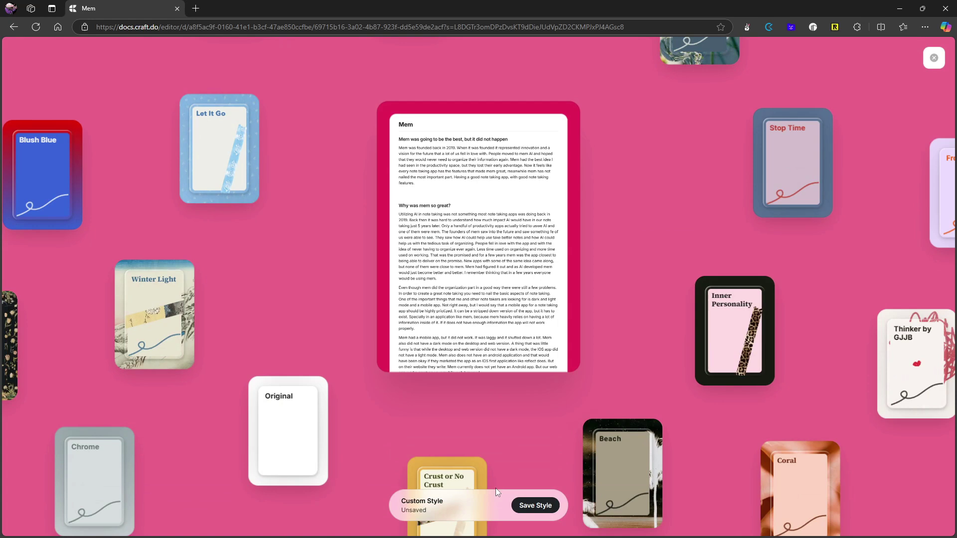
click(450, 480)
click(534, 505)
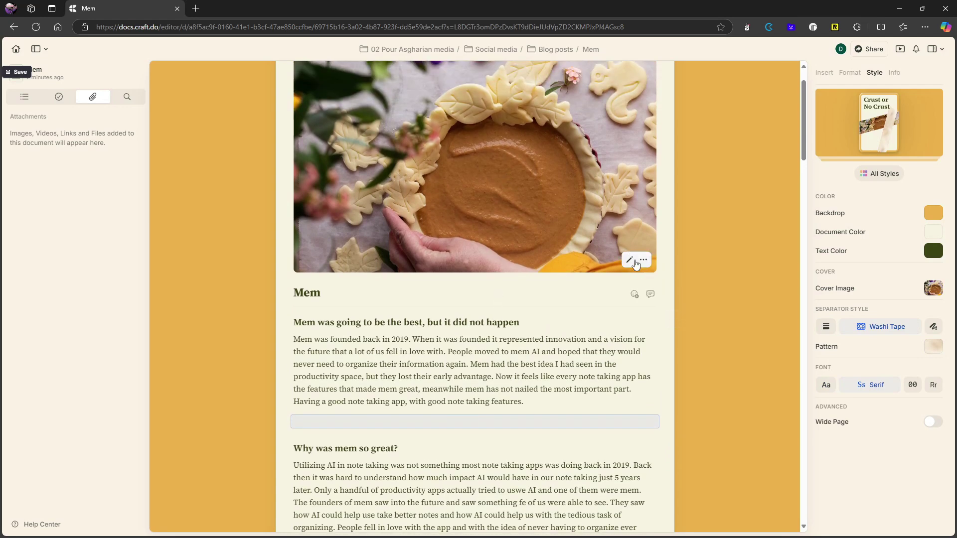
Preview and apply the Stop Time style to Mem.
click(873, 175)
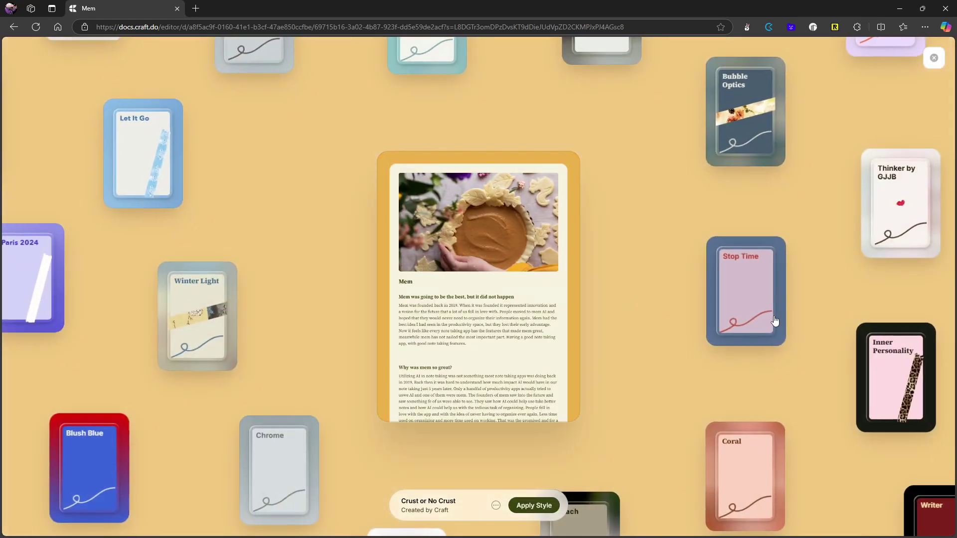
click(738, 266)
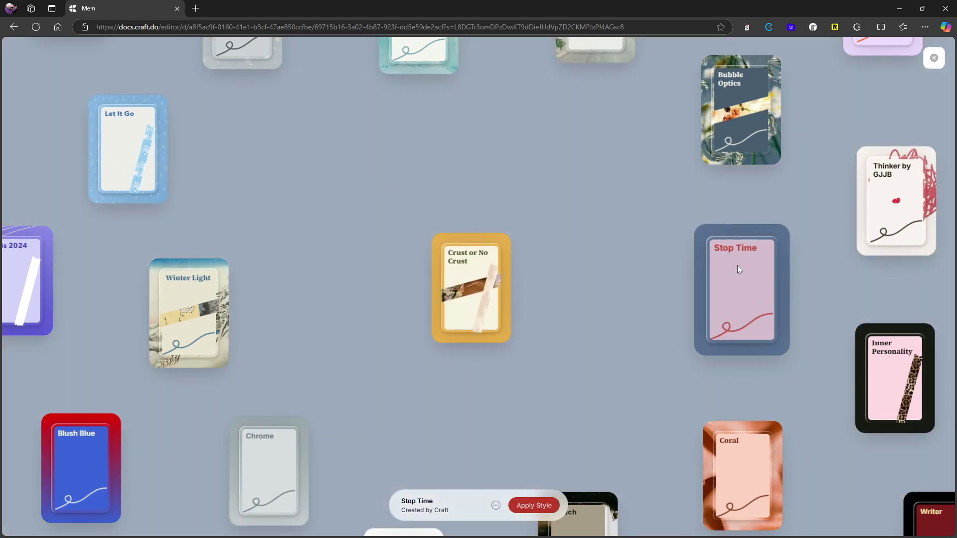
click(533, 506)
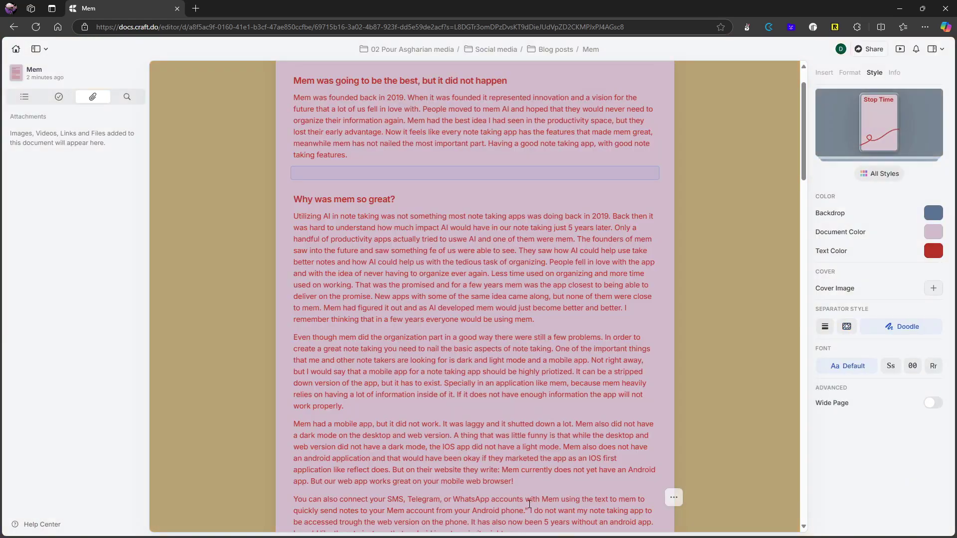
scroll(477, 325, up, 1)
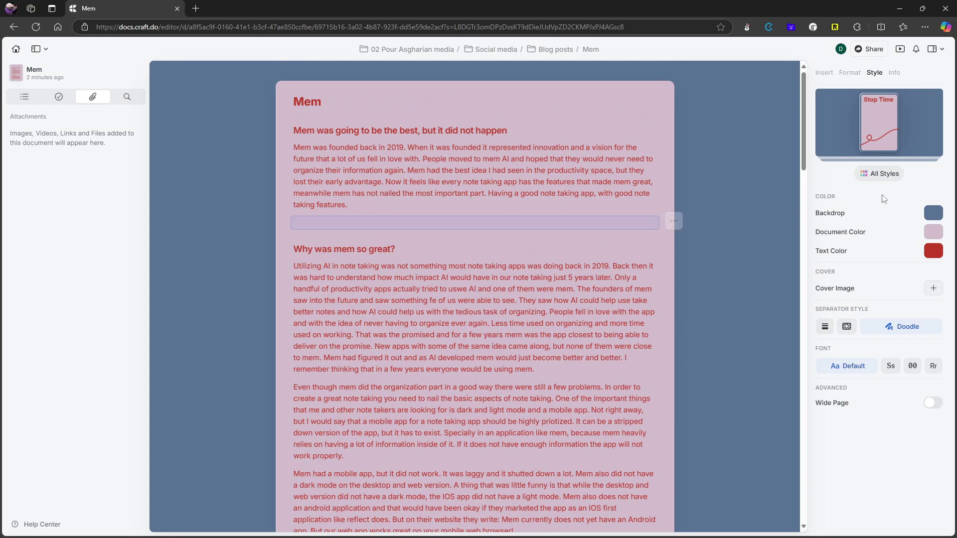
Make the document text black and pick a custom pale pink #d2becb page colour.
click(933, 251)
click(933, 252)
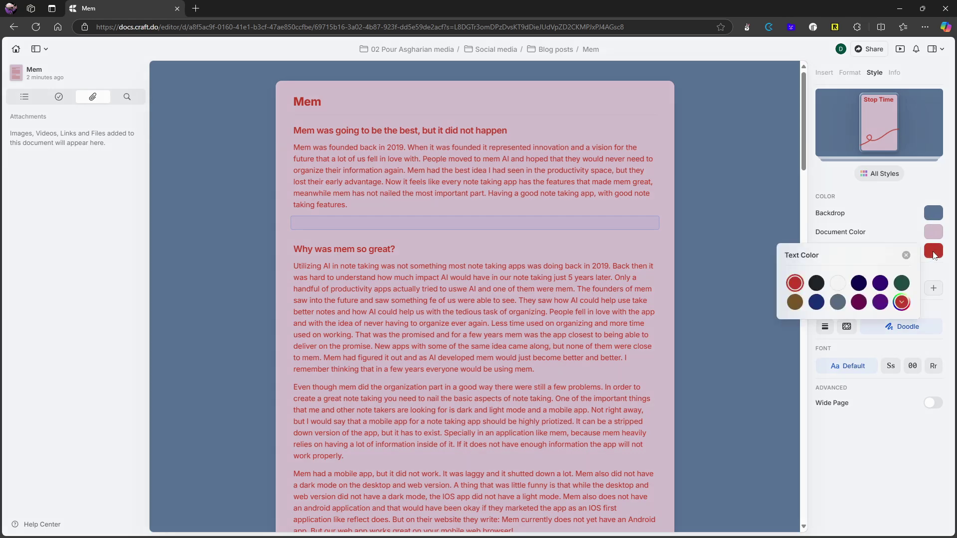
click(838, 284)
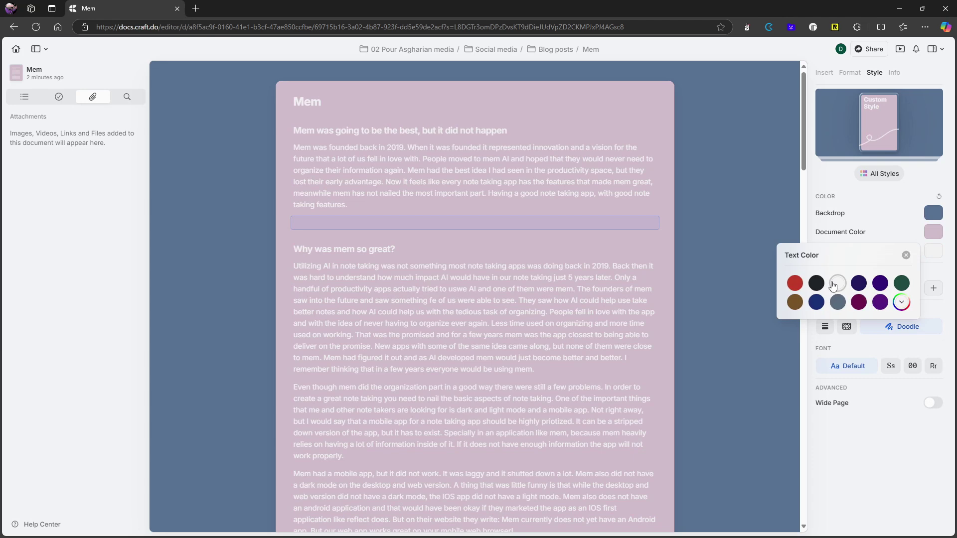
click(822, 284)
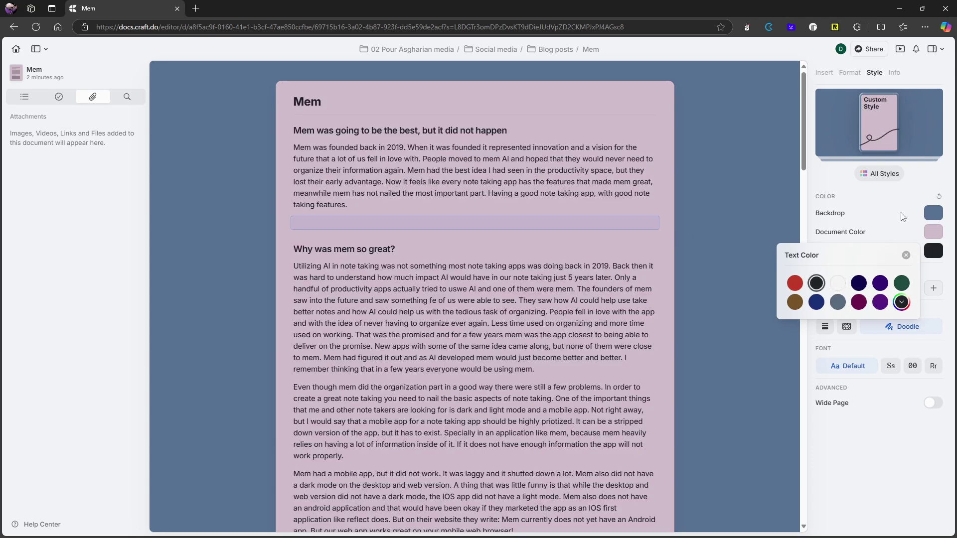
click(932, 232)
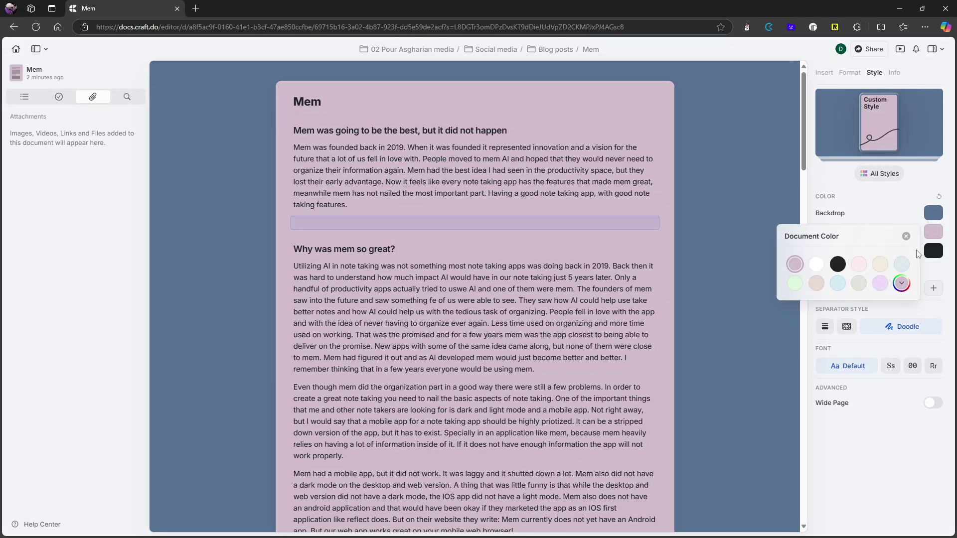
click(901, 283)
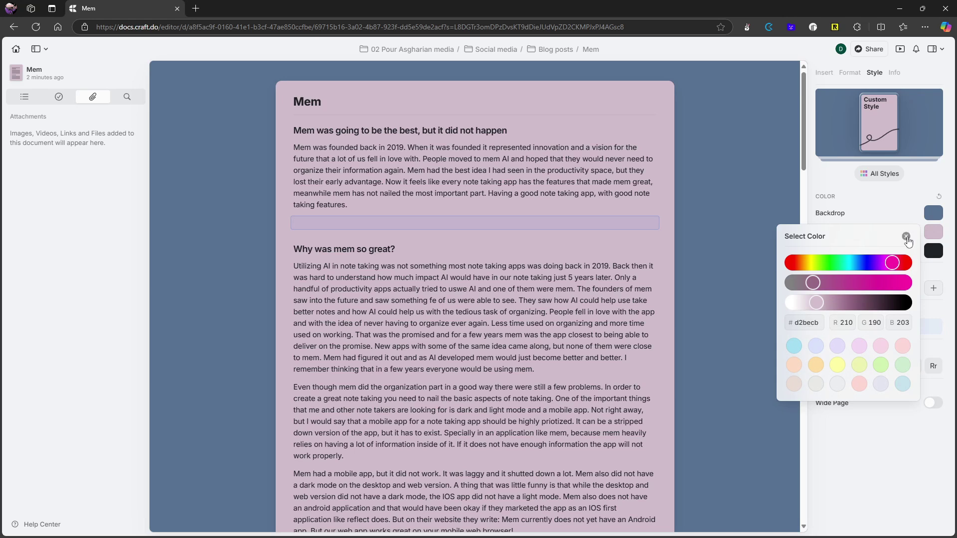
click(907, 237)
click(886, 190)
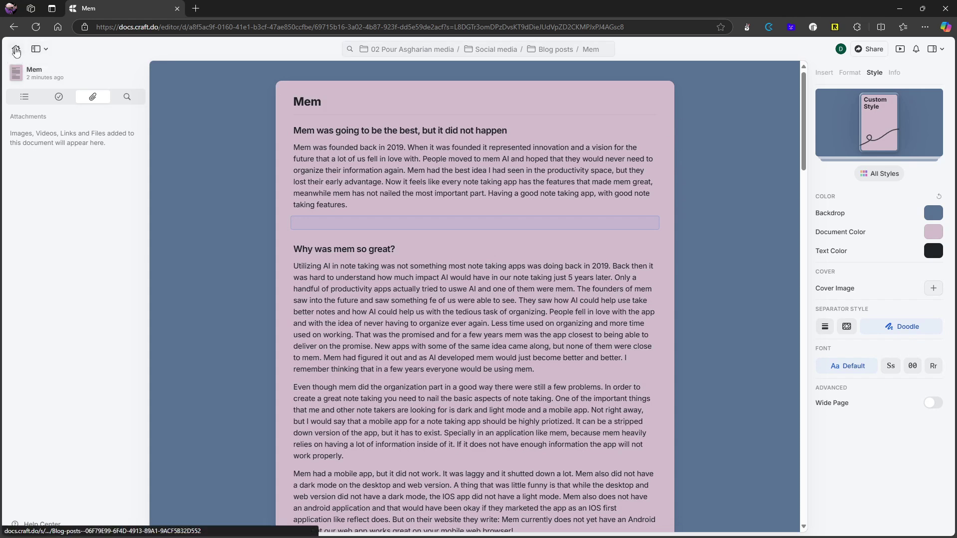
Go back to the Blog posts folder page.
click(16, 51)
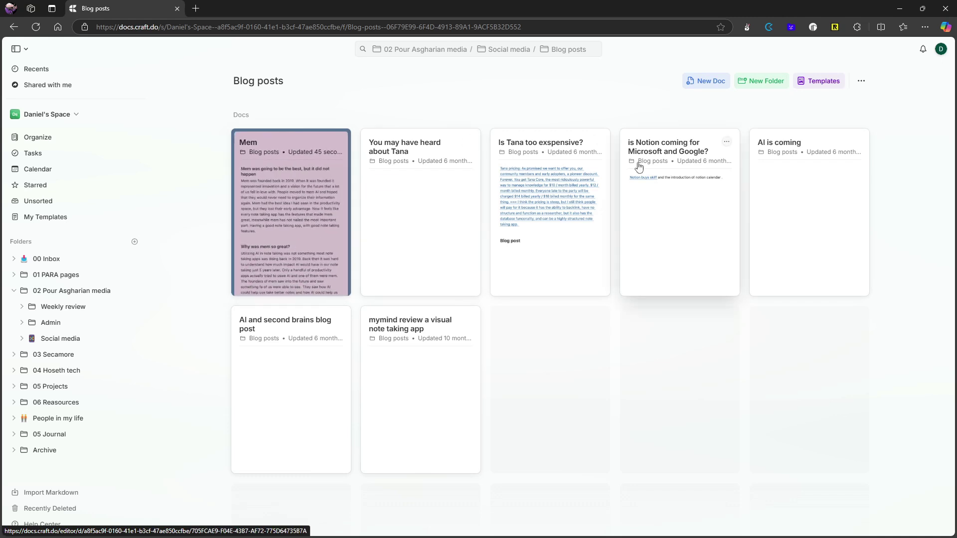
Create a new Blog posts document titled 'Social media mangement'.
click(705, 80)
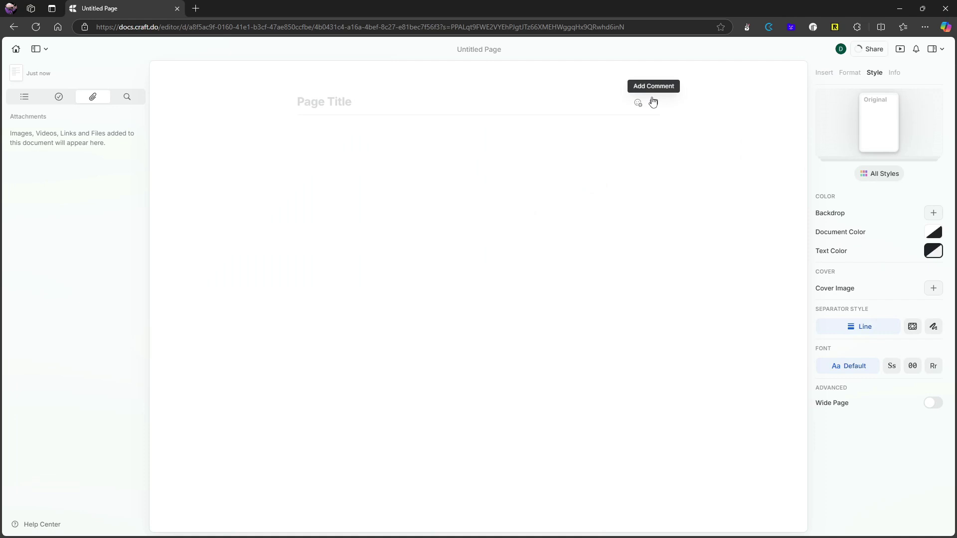
text(Social media ma)
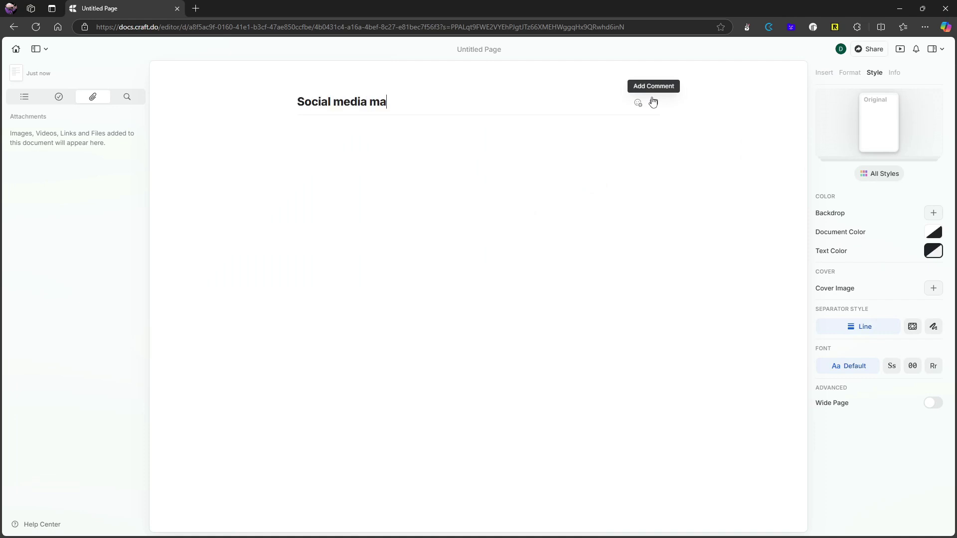
text(ngement)
key(Return)
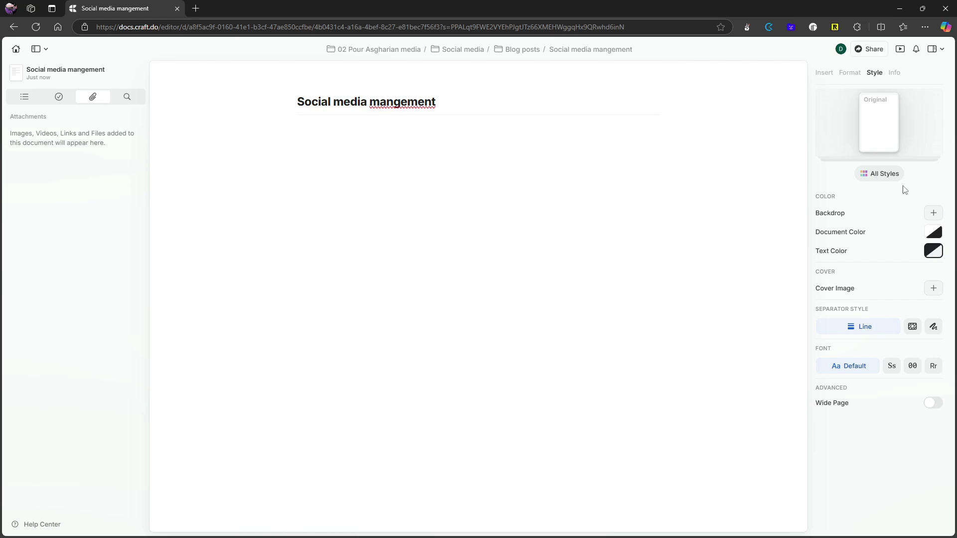
Apply the Coral style and add an empty line below the title.
click(891, 176)
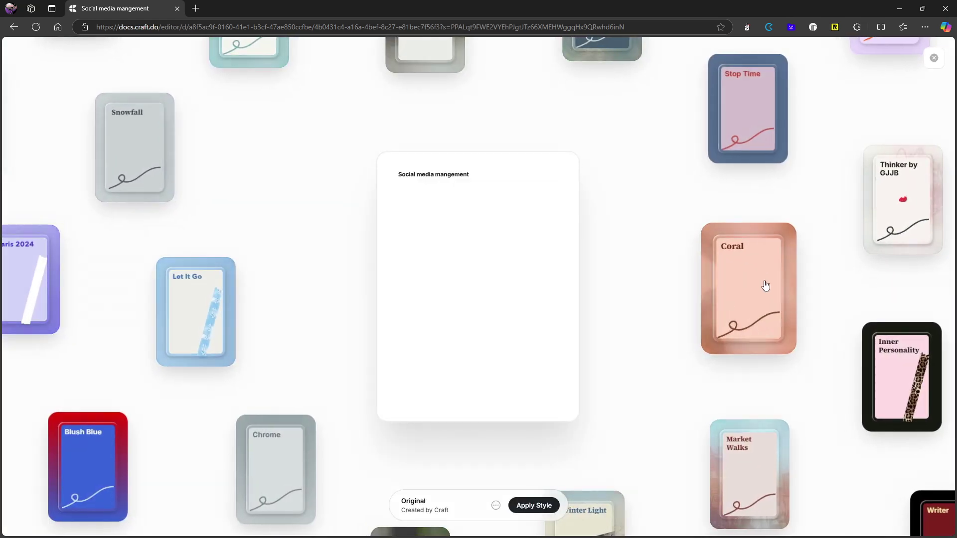
click(754, 283)
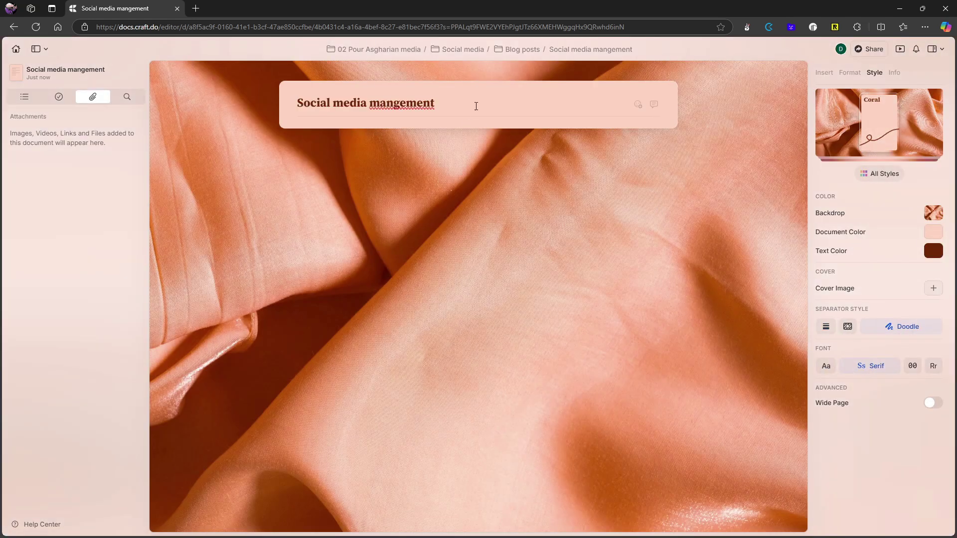
click(451, 106)
key(Return)
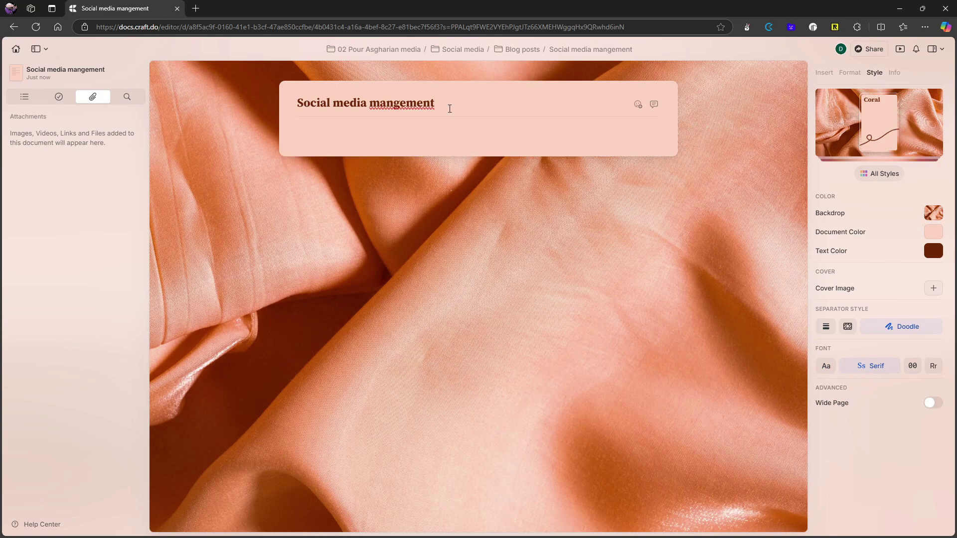
Insert a Collection below the title using the /colle command.
text(/)
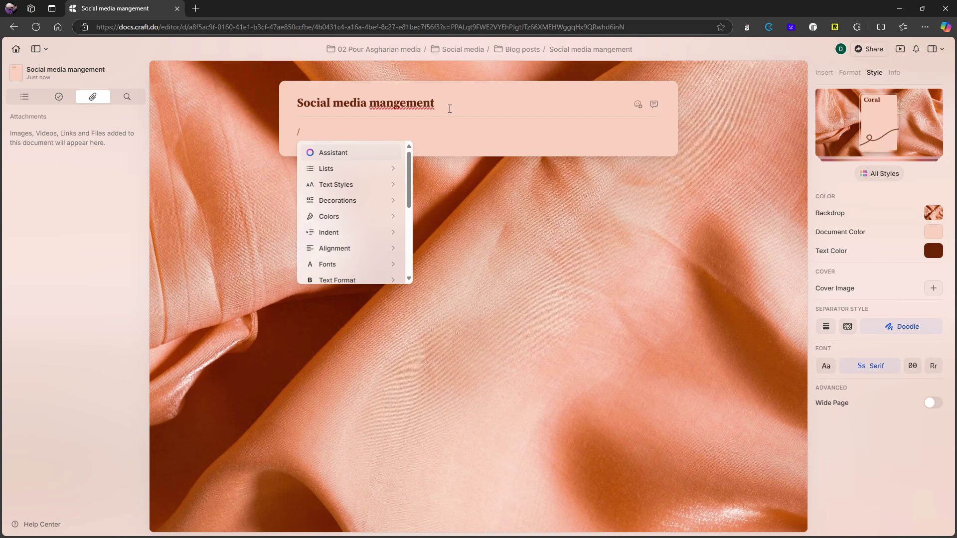
text(colle)
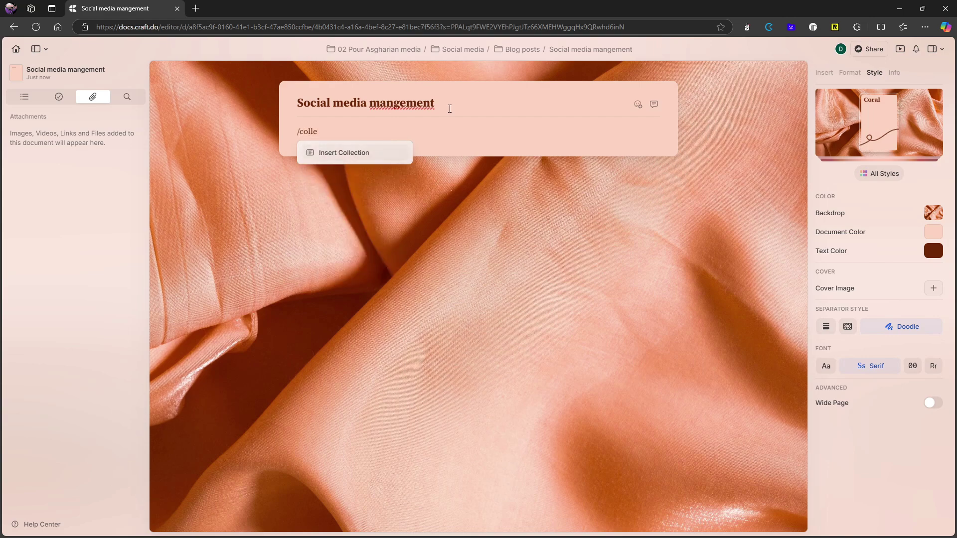
key(Return)
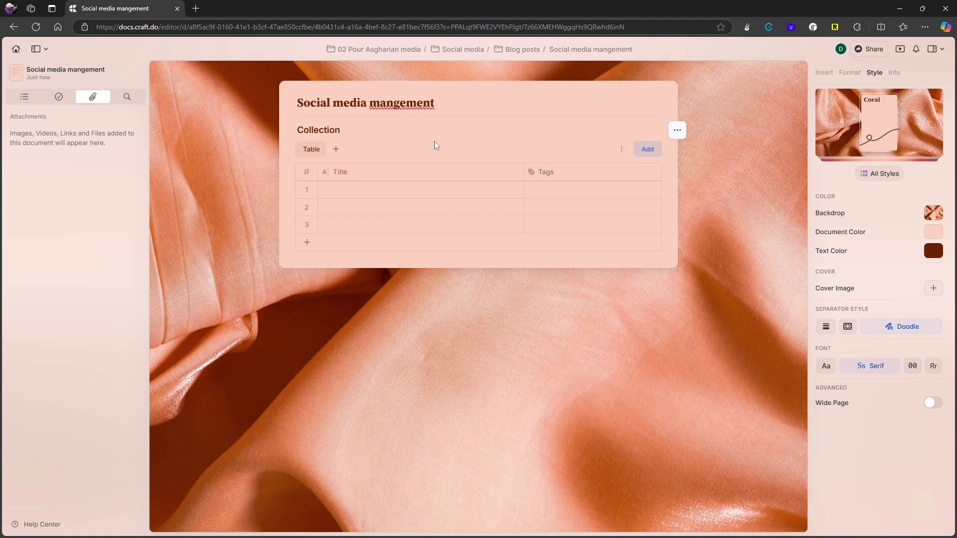
click(338, 152)
click(309, 150)
right_click(345, 149)
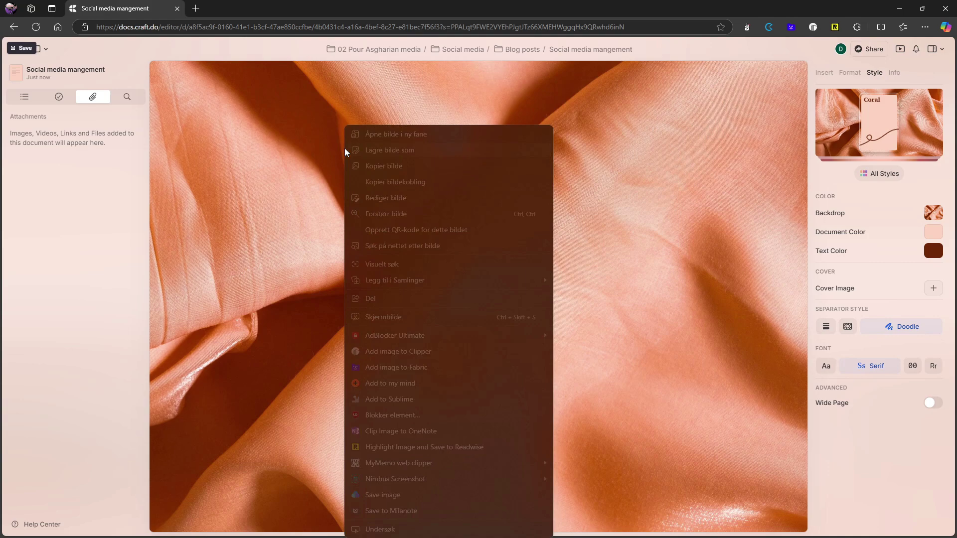
key(Escape)
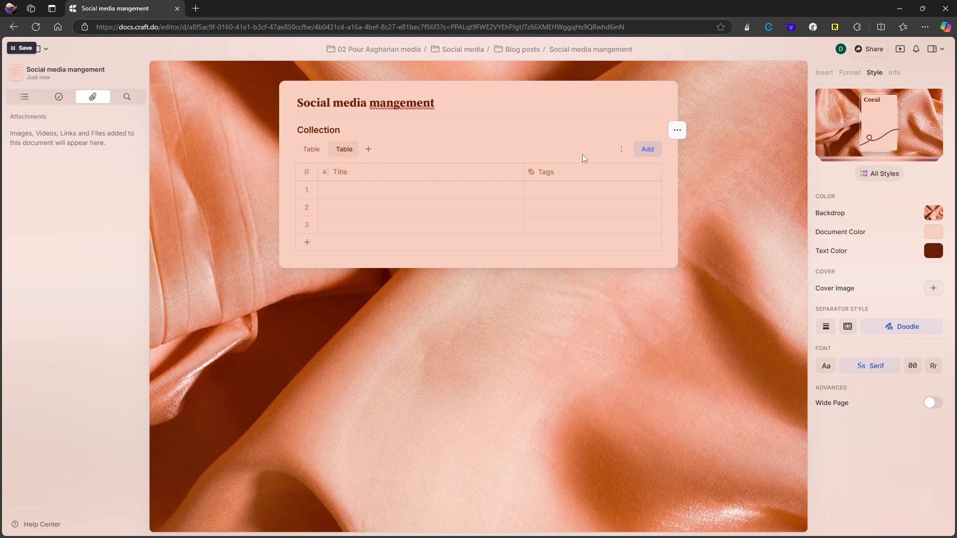
click(622, 151)
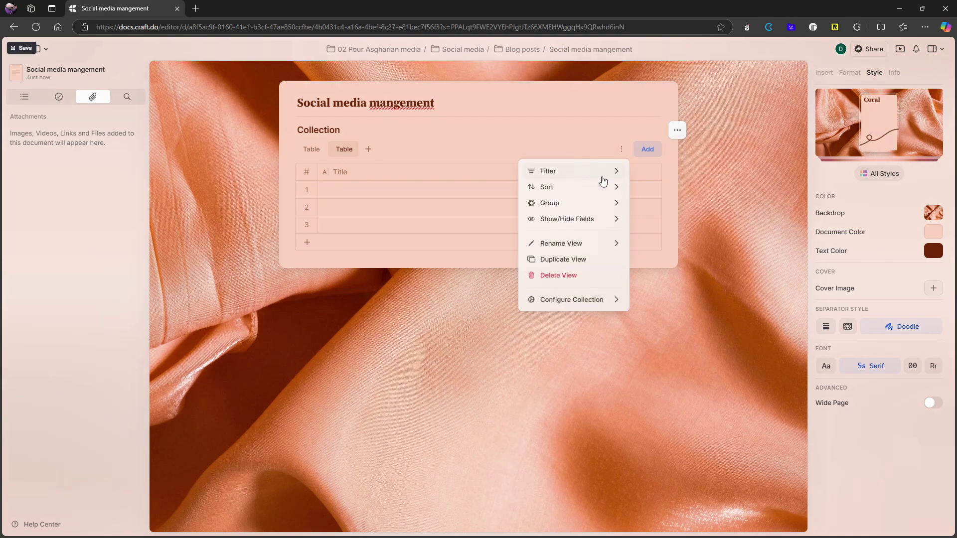
click(422, 136)
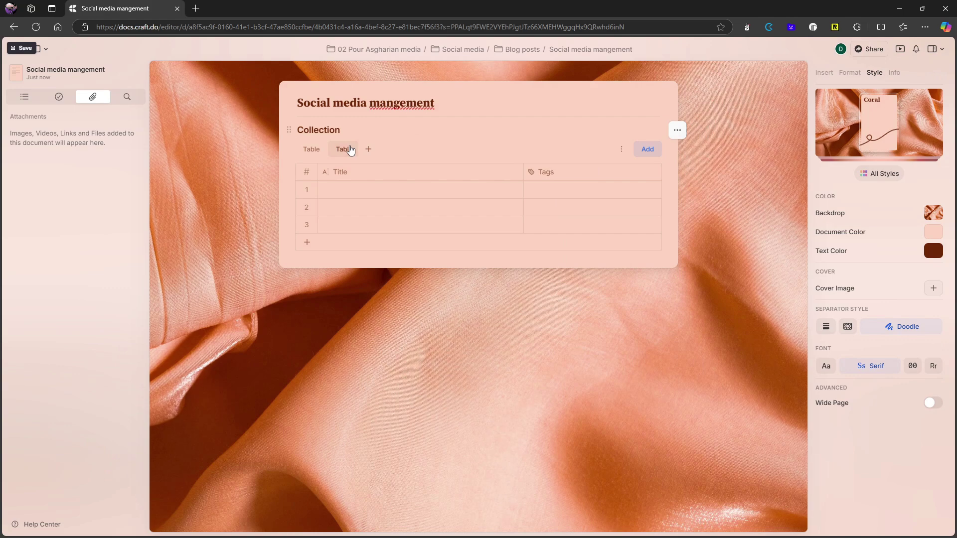
click(621, 149)
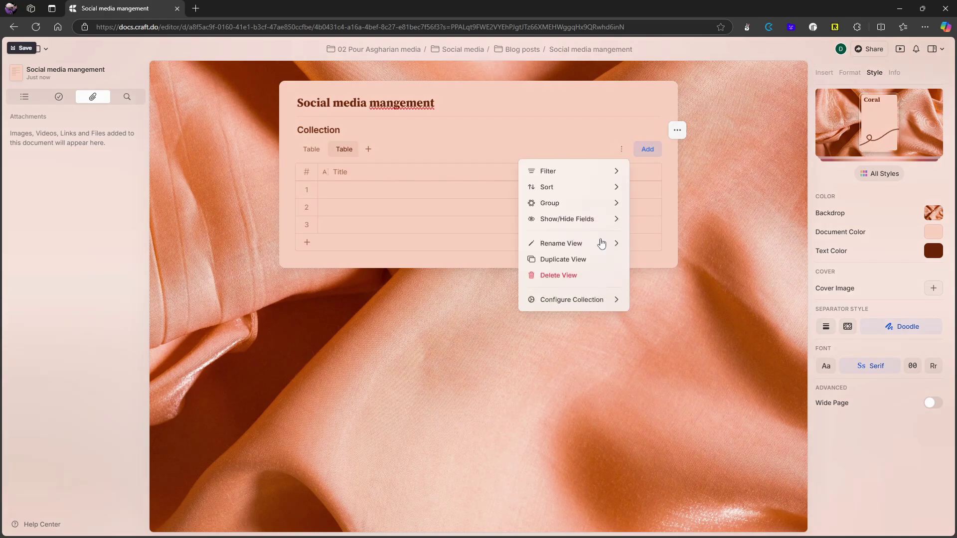
click(579, 279)
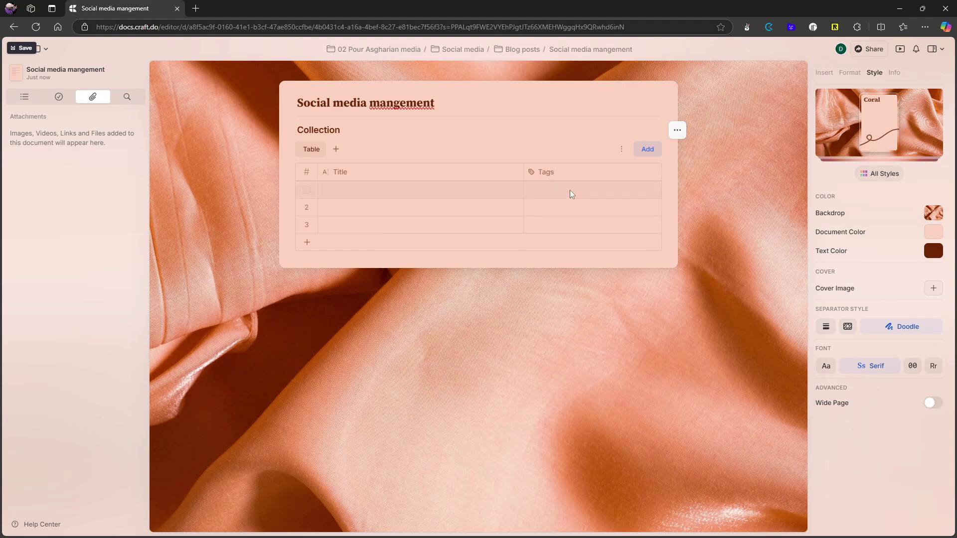
Title row 1 of the Collection 'A video on craft'.
click(430, 195)
click(430, 194)
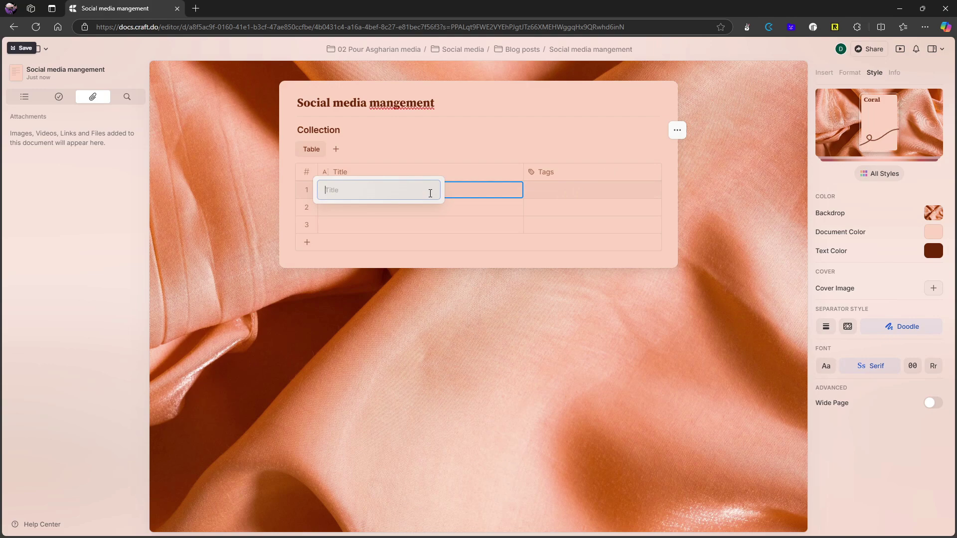
text(A video on craft)
key(Return)
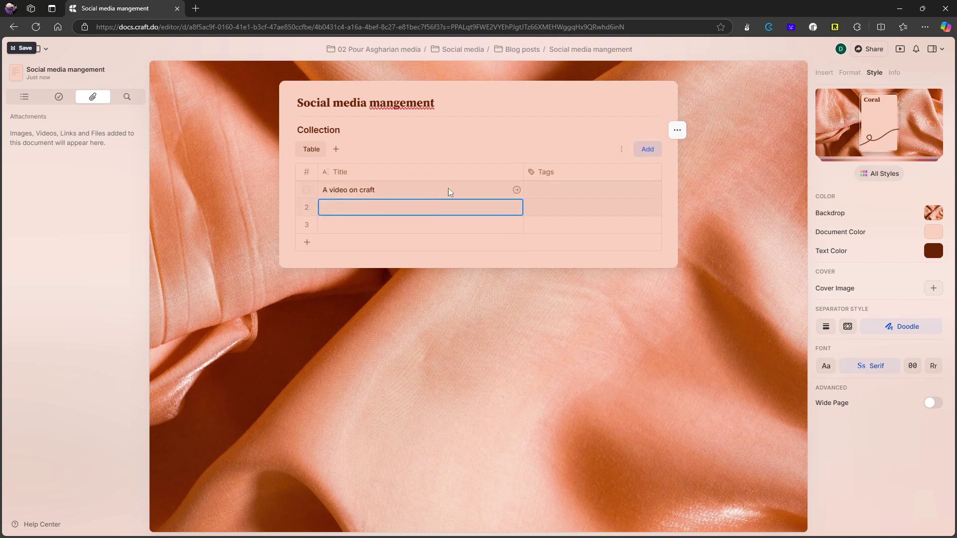
Create a Youtube video tag, apply it to row 1, and add a fourth row.
click(592, 189)
click(593, 188)
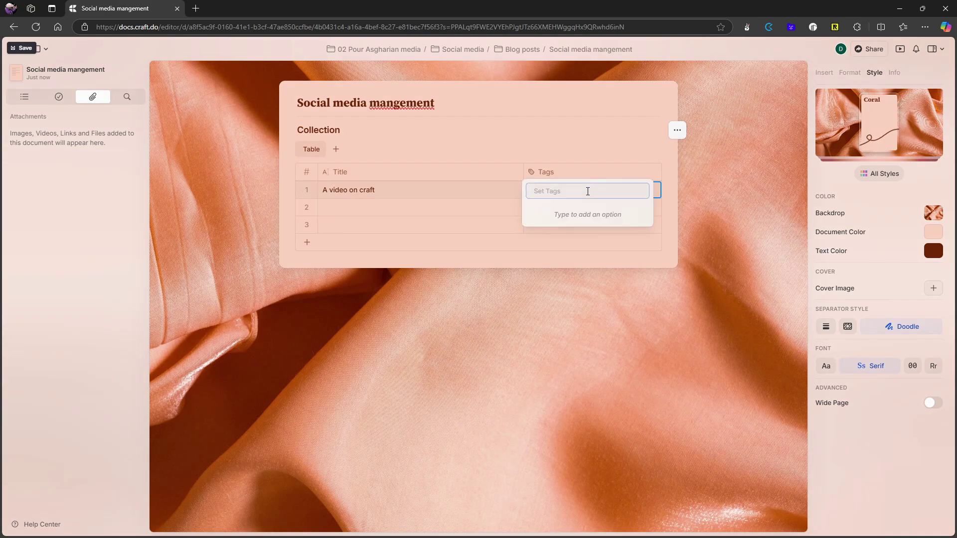
text(You)
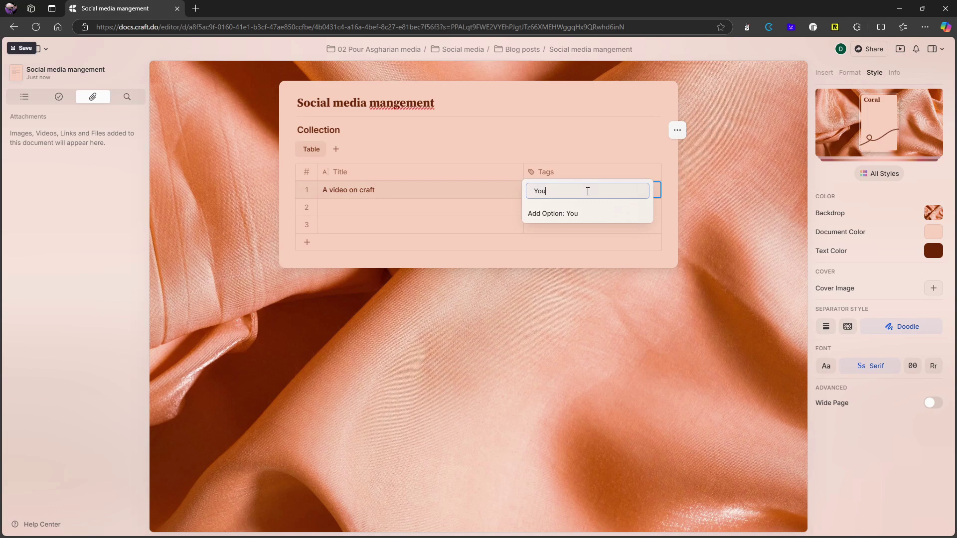
text(tube video)
click(587, 213)
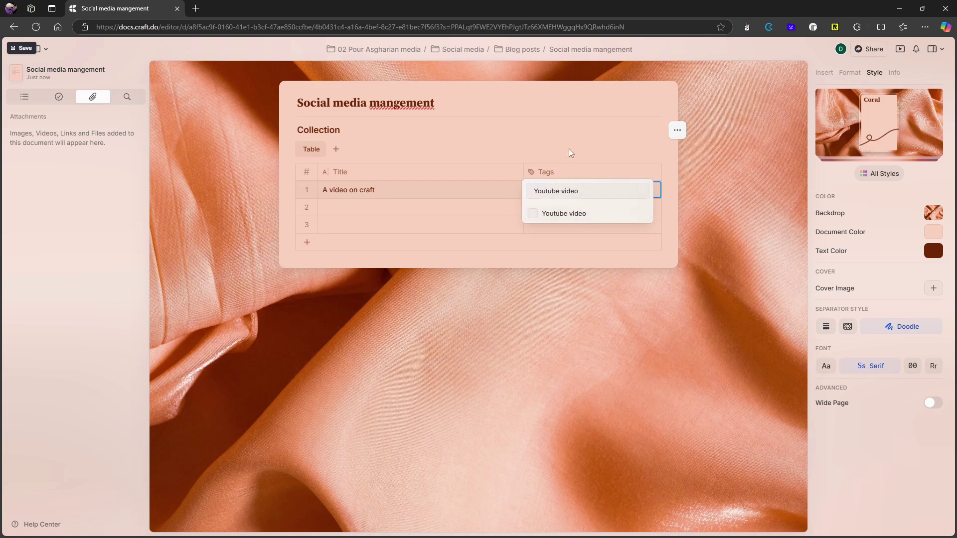
click(588, 139)
click(593, 191)
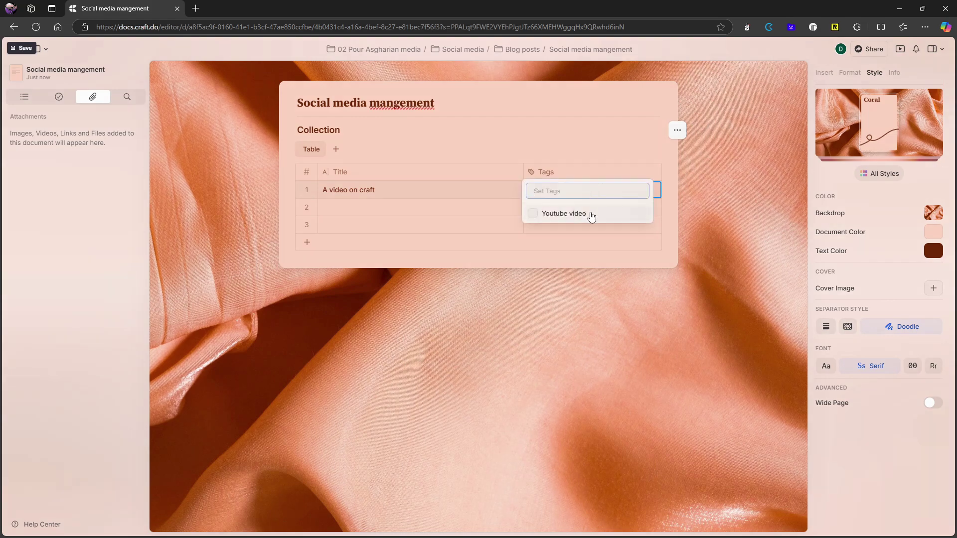
click(588, 214)
click(587, 150)
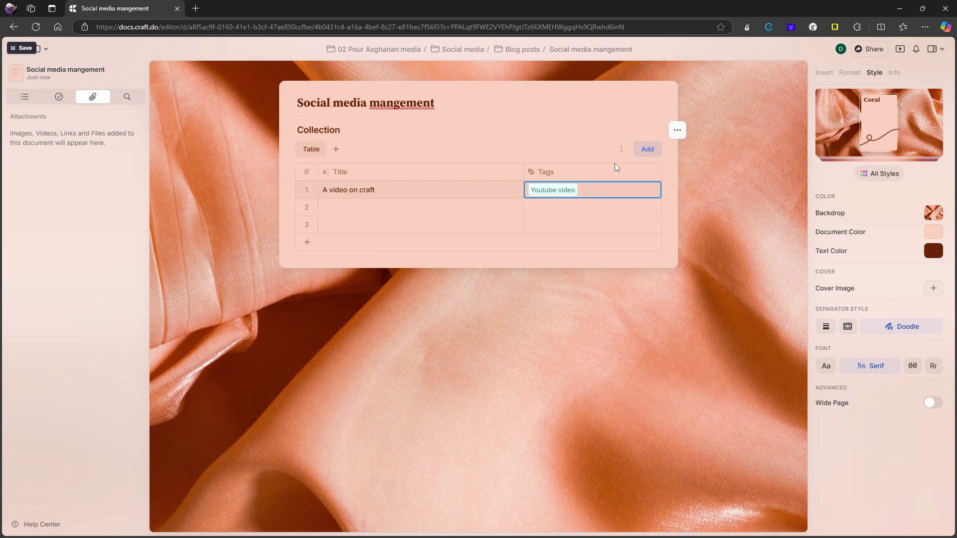
click(646, 150)
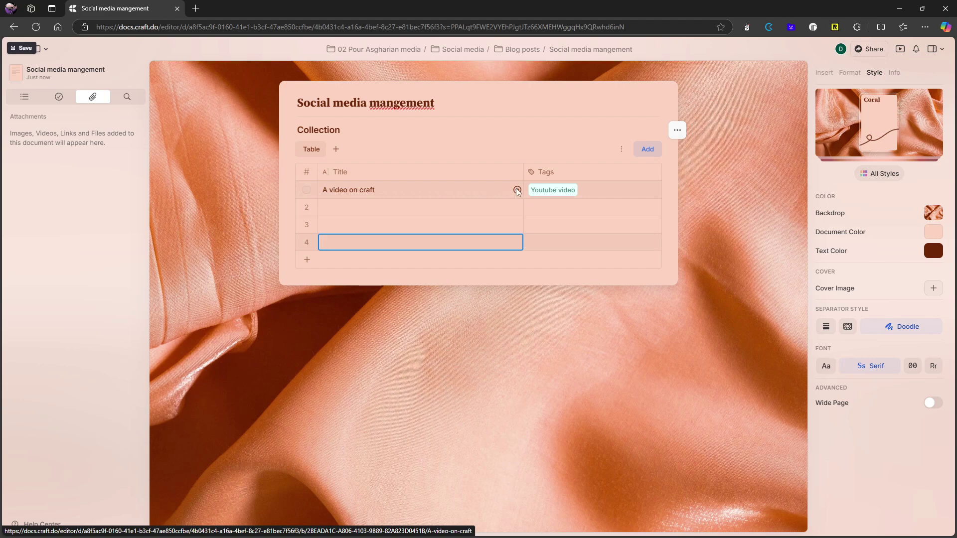
click(517, 192)
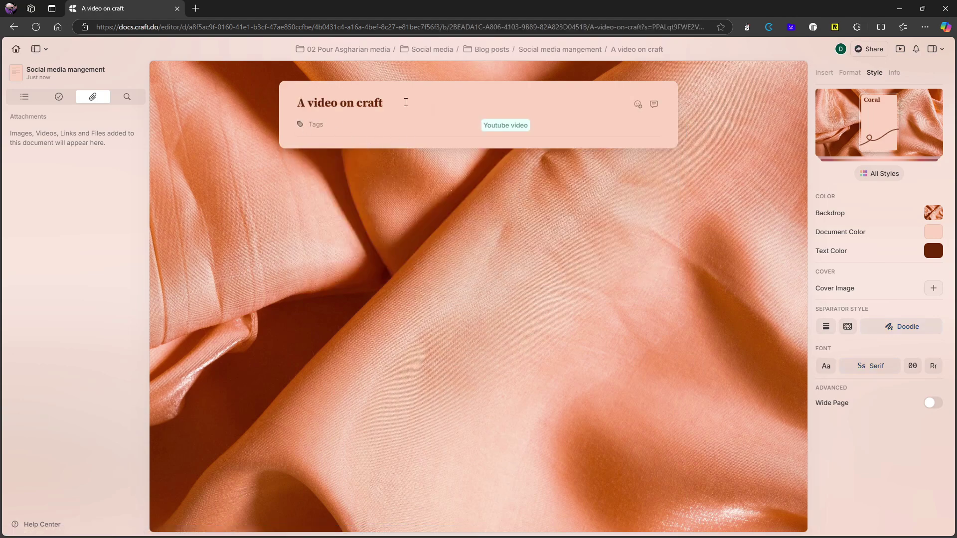
key(Return)
text(l)
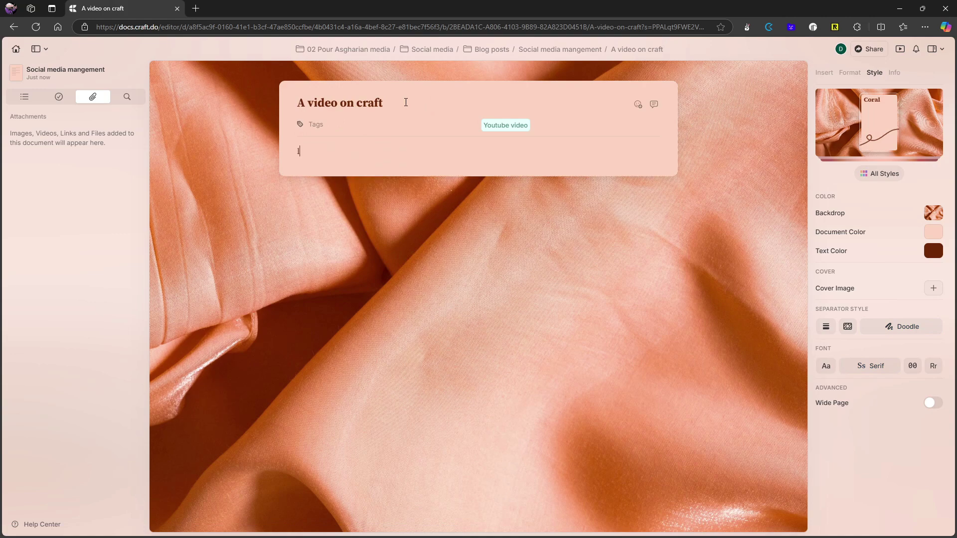
text(øløløl,)
key(BackSpace)
key(BackSpace)
key(BackSpace)
key(alt+Left)
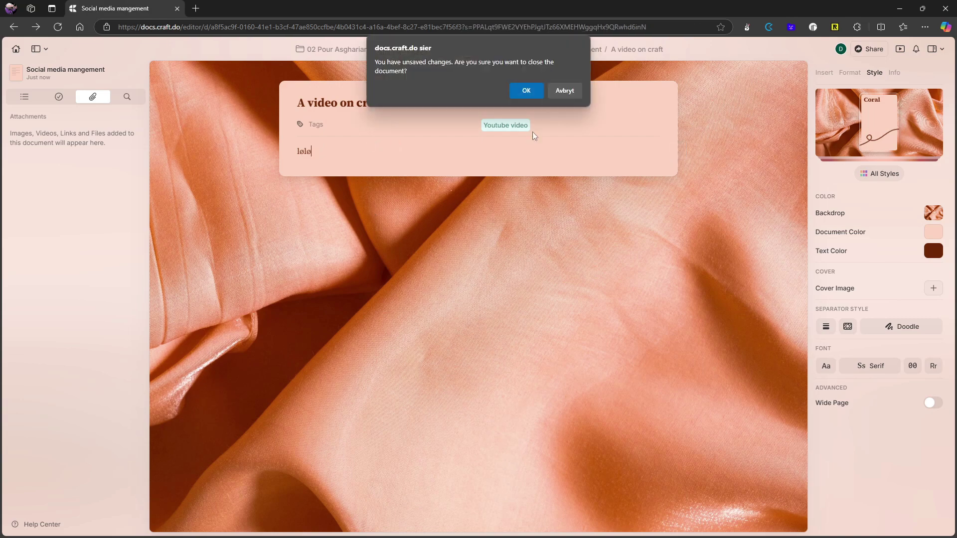
click(565, 90)
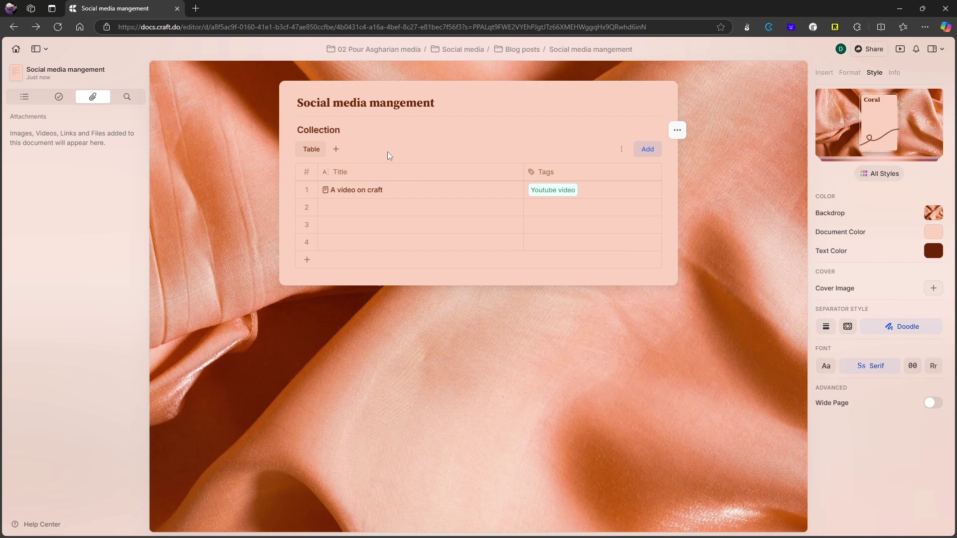
Add a second Table view to the Collection.
click(679, 131)
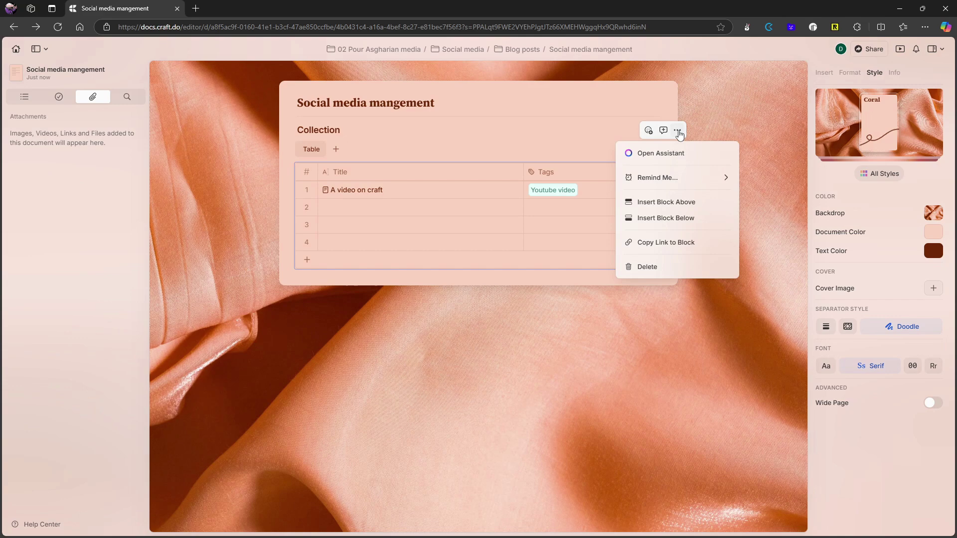
click(678, 131)
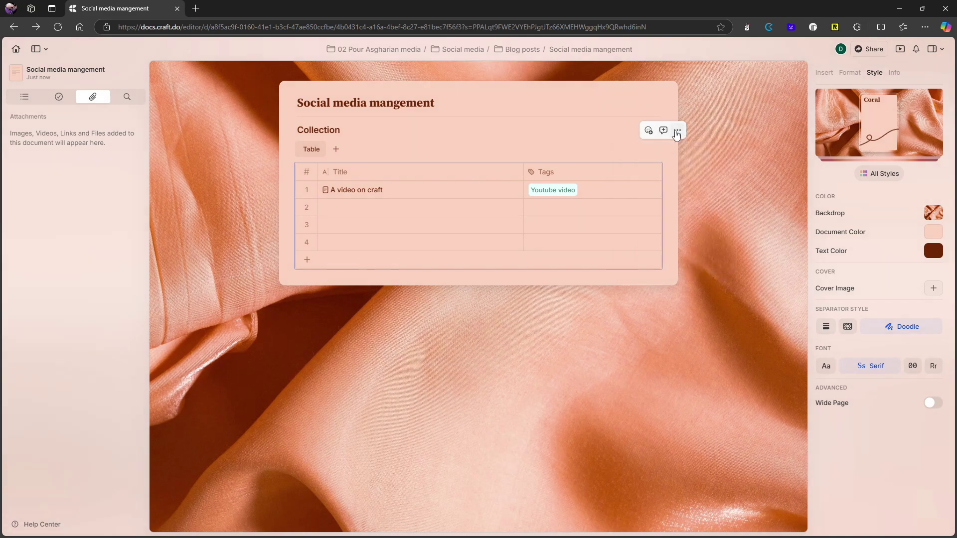
click(337, 150)
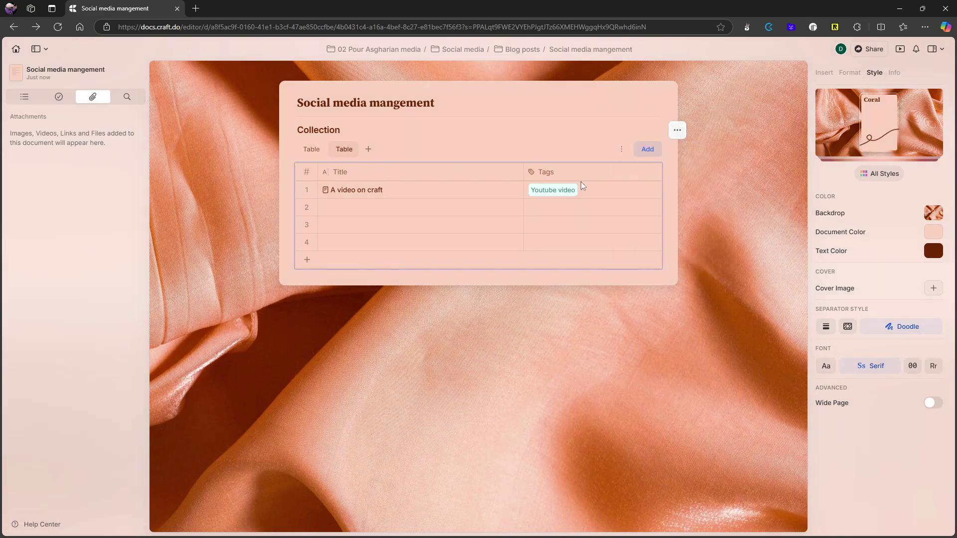
Title row 2 'A random IG post'.
click(418, 206)
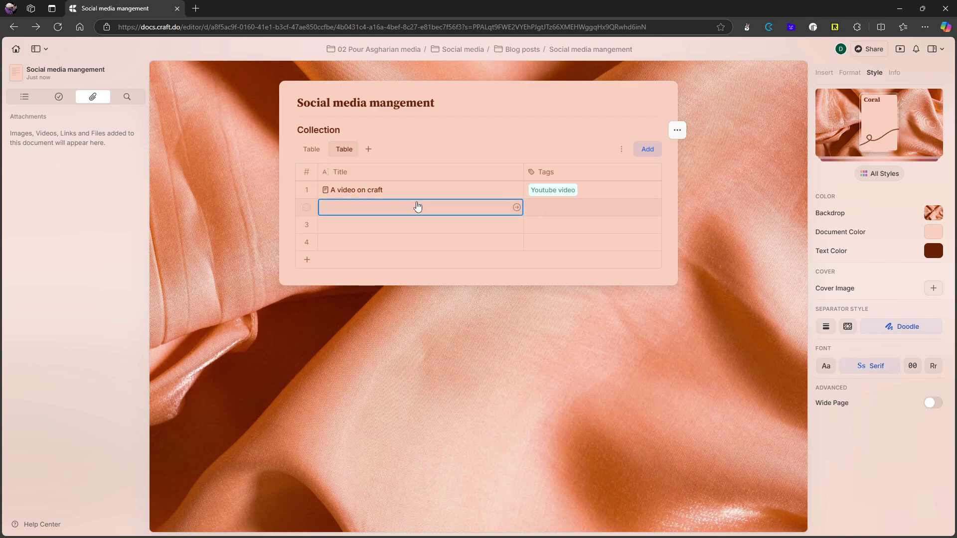
text(A random )
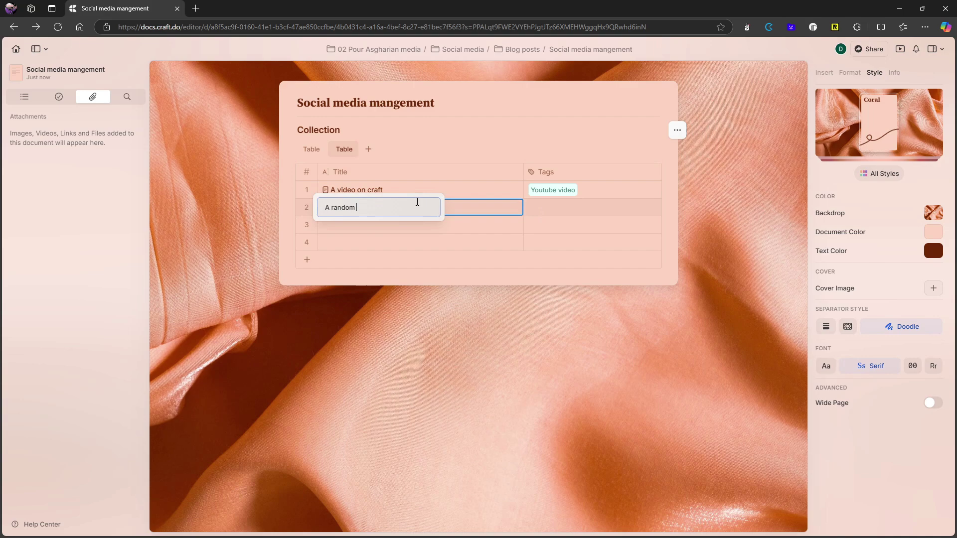
text(IG post)
key(BackSpace)
key(BackSpace)
text(st)
key(Return)
Create a new IG tag and apply it to row 2.
click(572, 206)
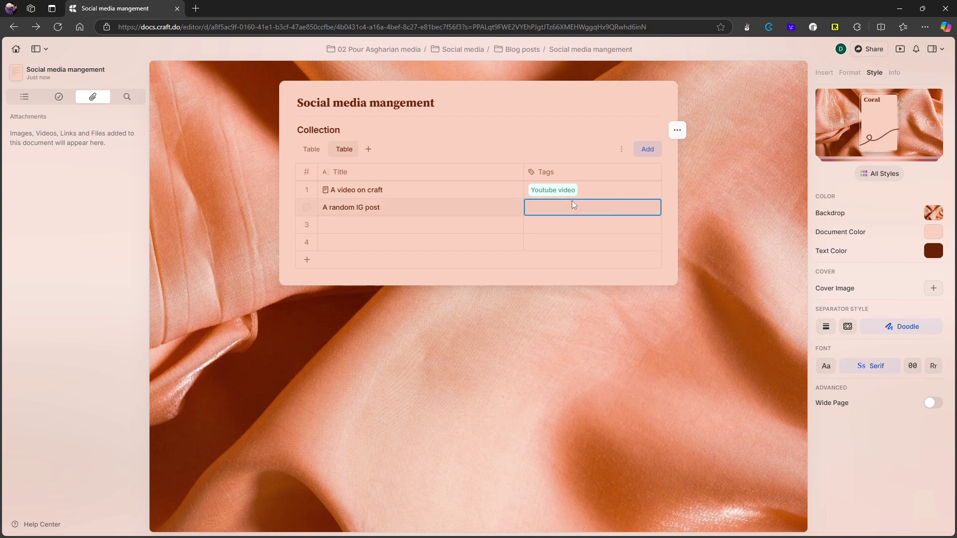
click(572, 201)
text(IG)
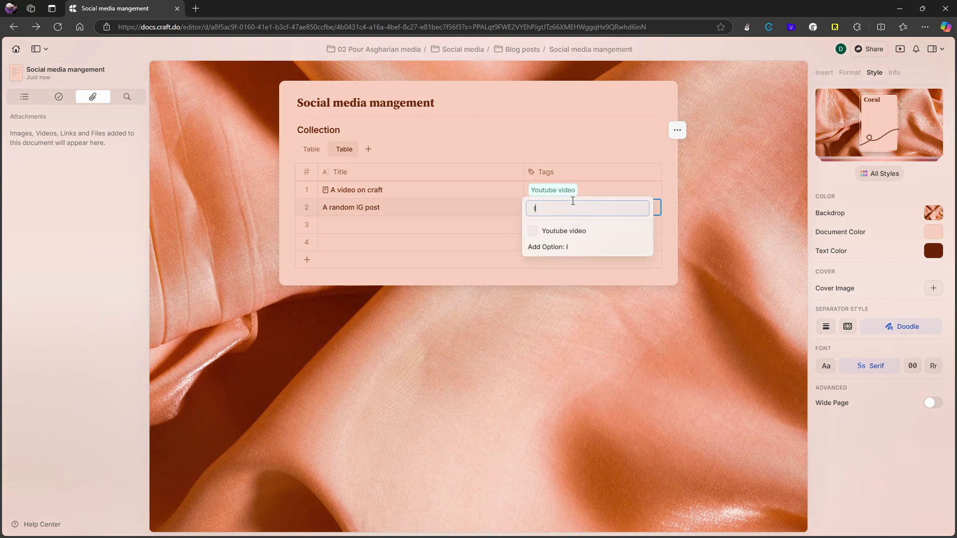
click(608, 233)
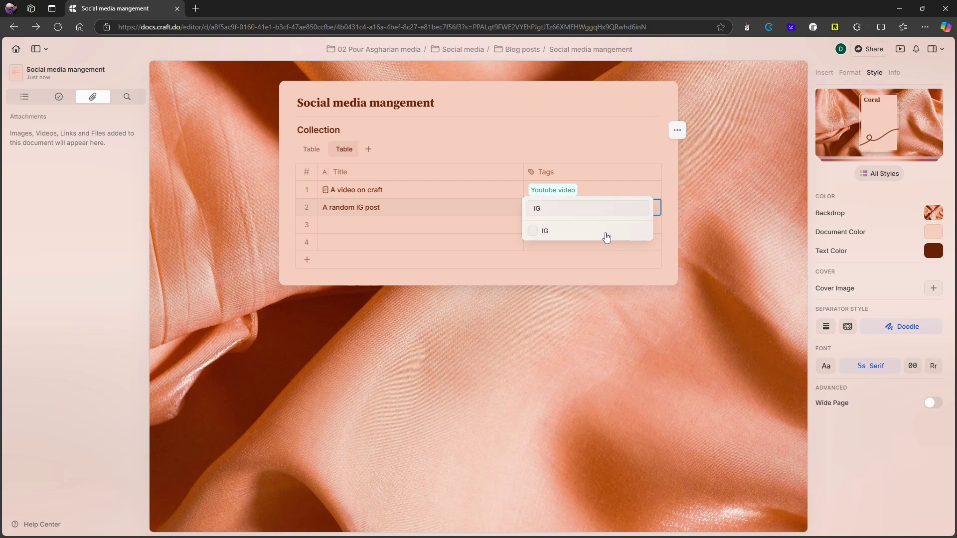
click(533, 231)
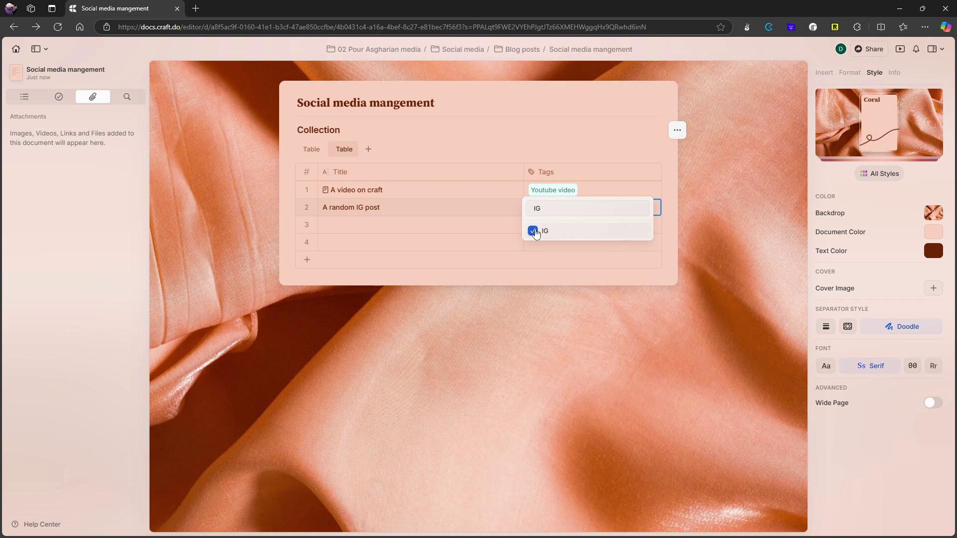
click(627, 151)
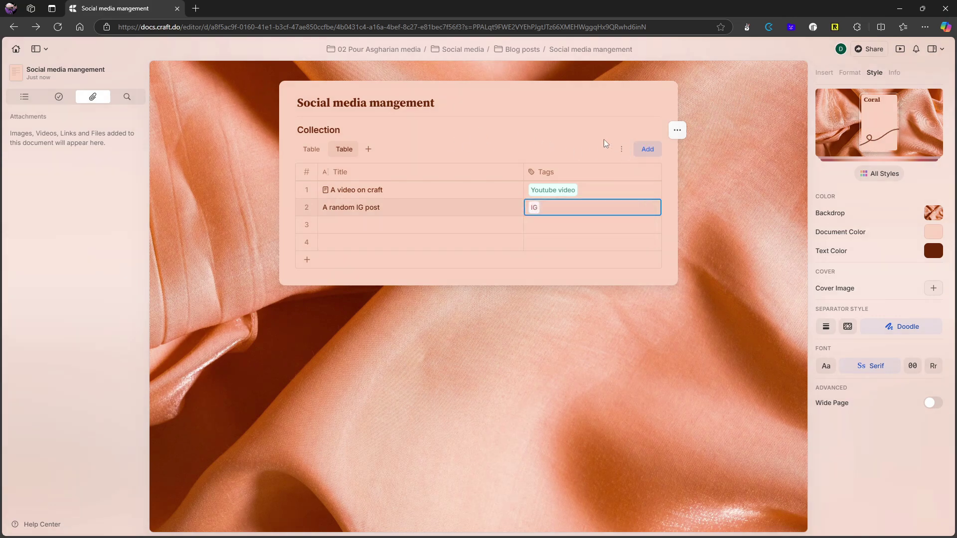
Filter the second Table view to Tags is IG, then return to the unfiltered first view.
click(621, 149)
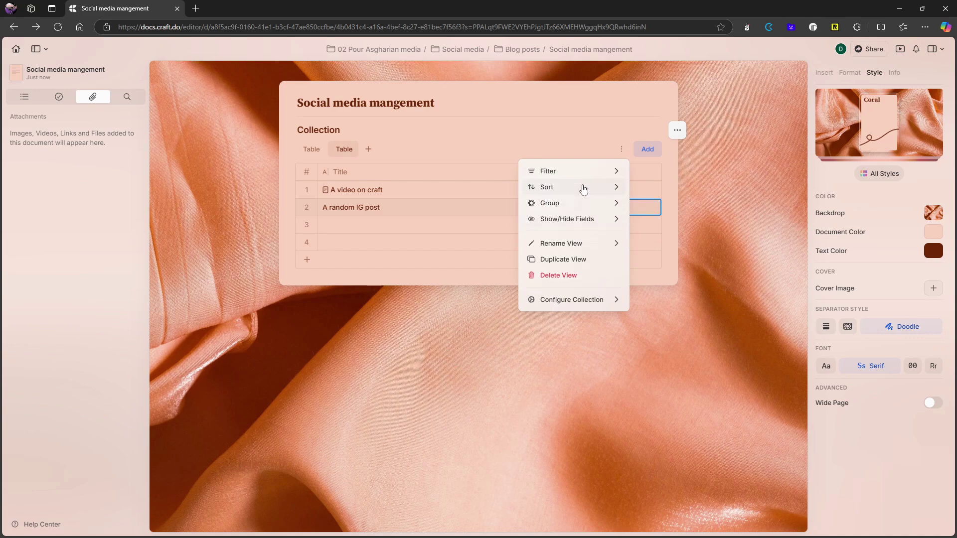
click(596, 172)
click(578, 190)
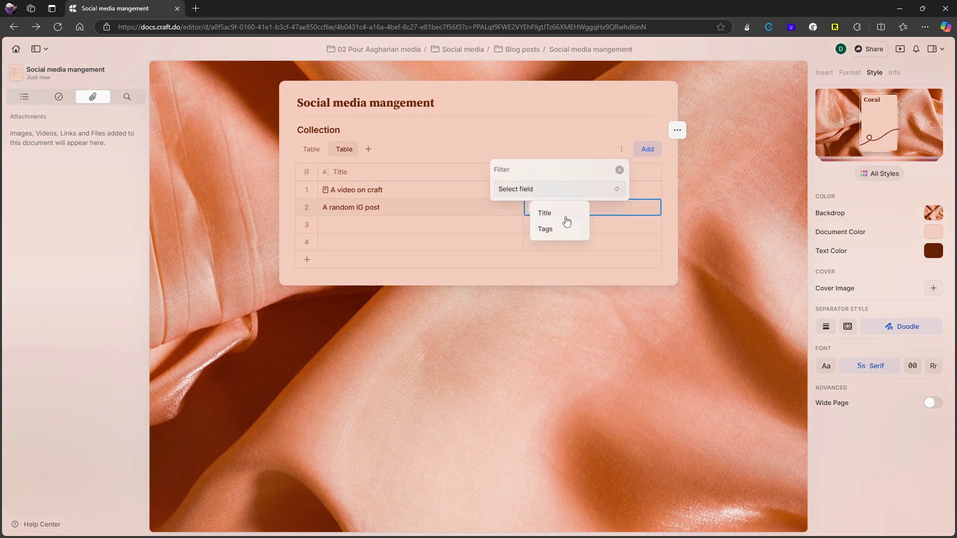
click(562, 227)
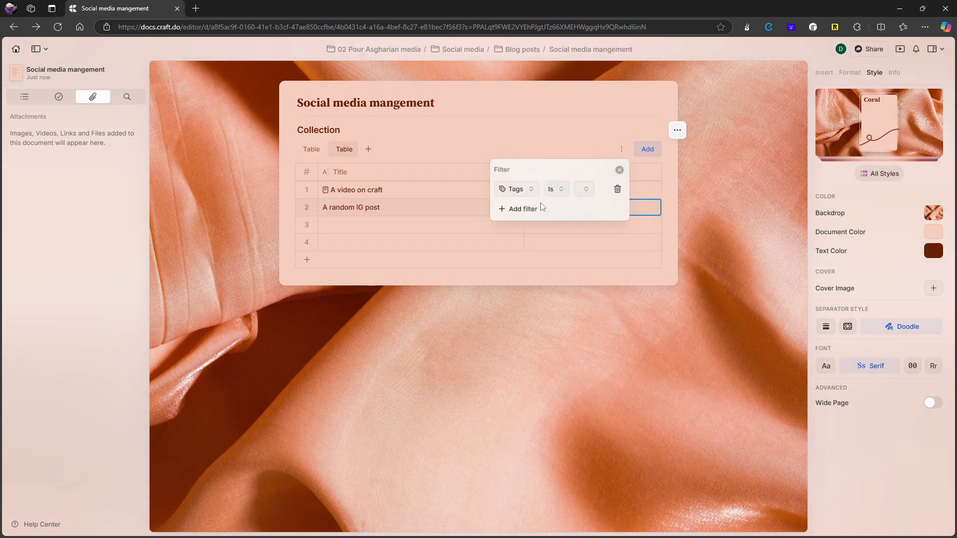
click(588, 192)
click(602, 250)
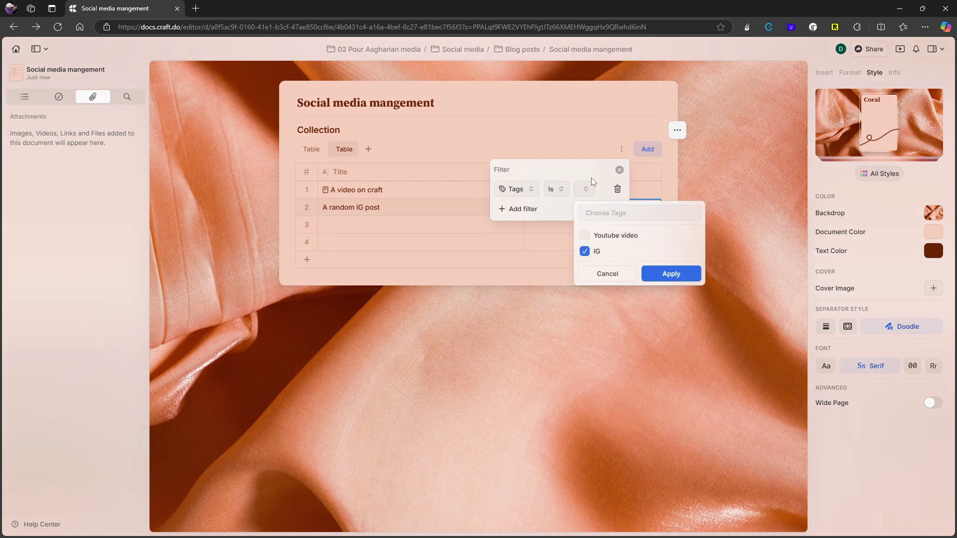
click(668, 275)
click(496, 144)
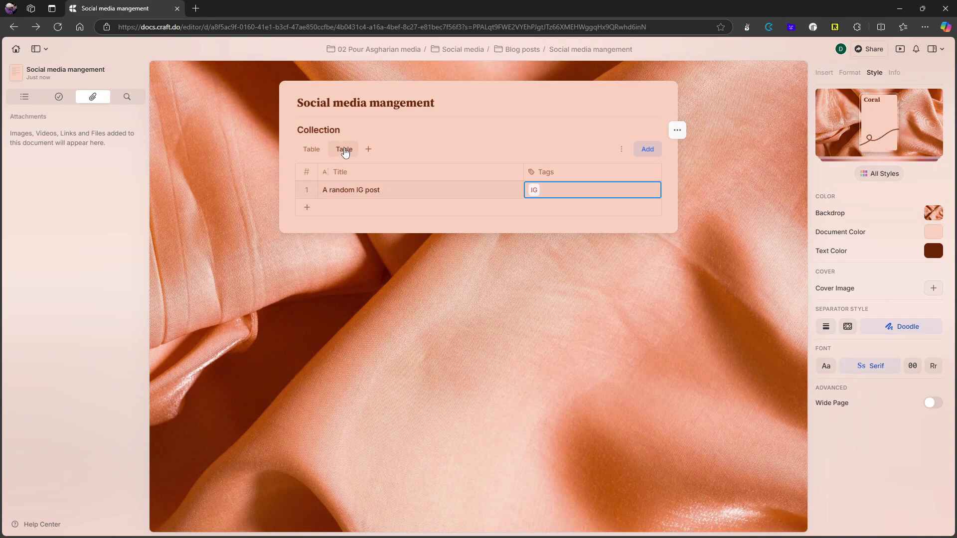
click(311, 150)
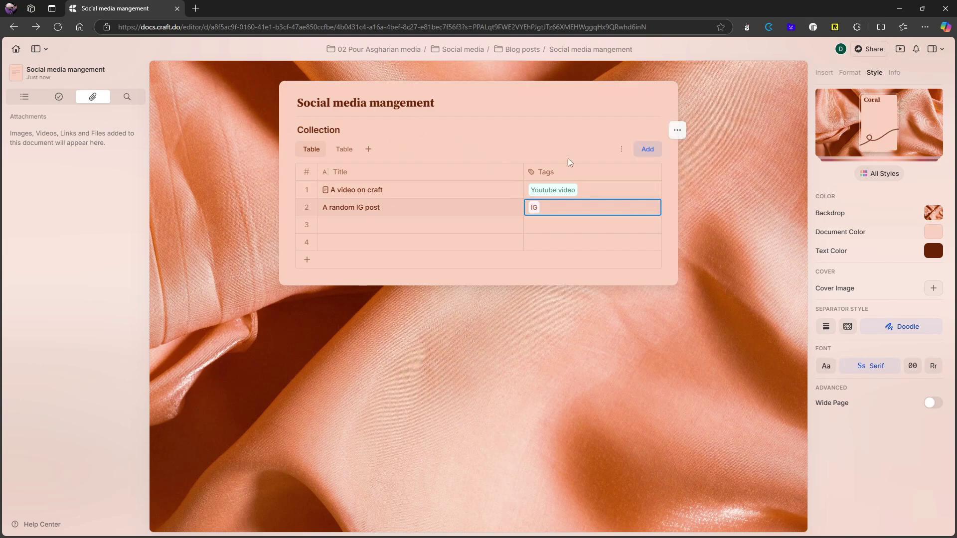
Cancel renaming the Collection table, keeping the name Collection.
click(621, 152)
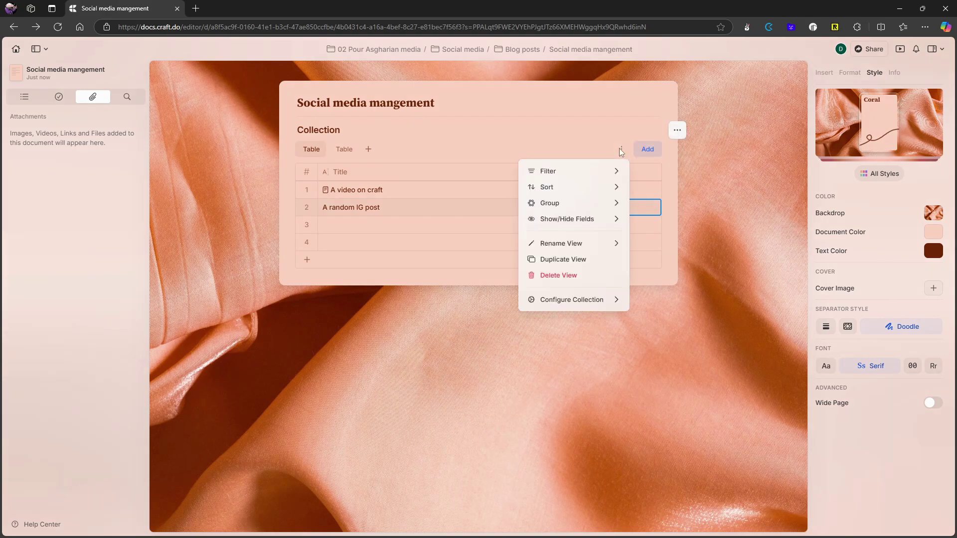
click(681, 145)
click(353, 128)
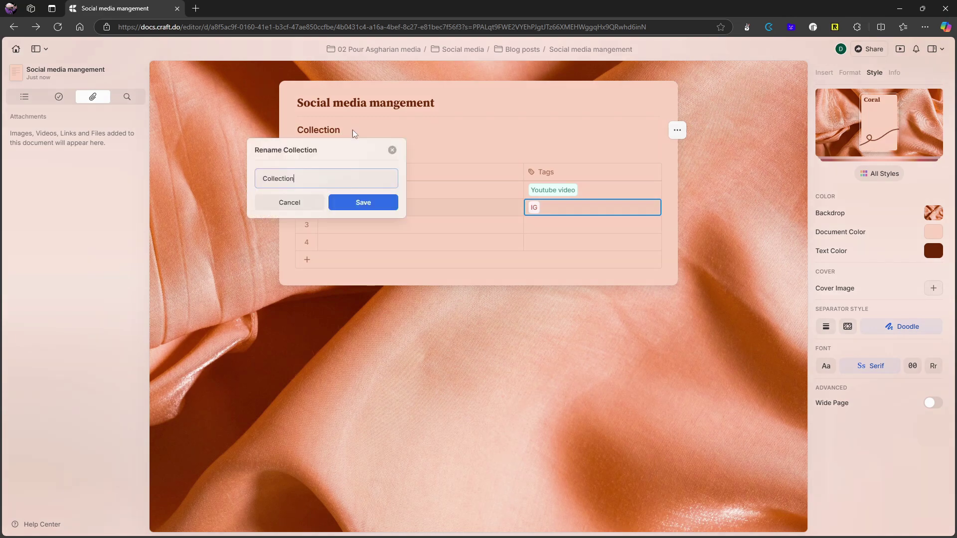
click(393, 151)
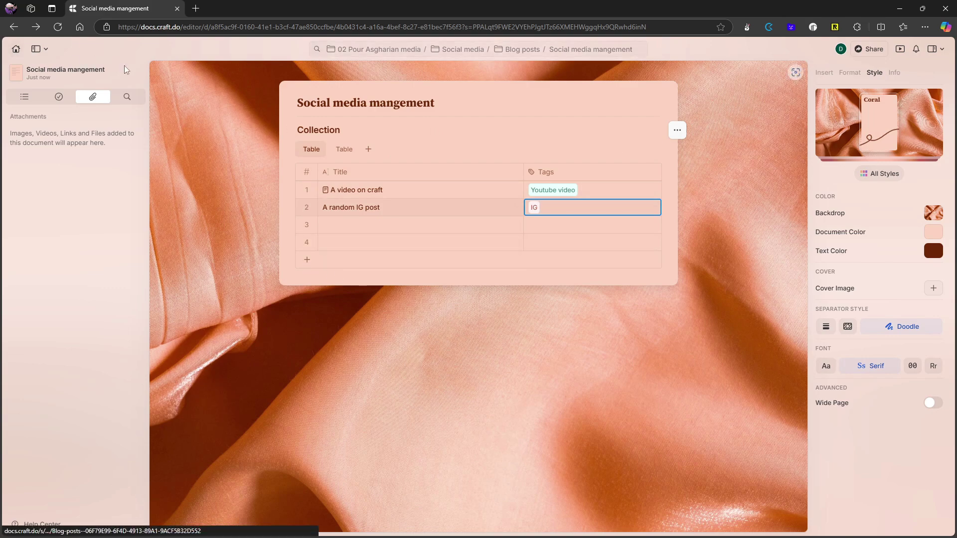
Add a to-do 'Film a video' below the title, due Nov 29.
click(462, 104)
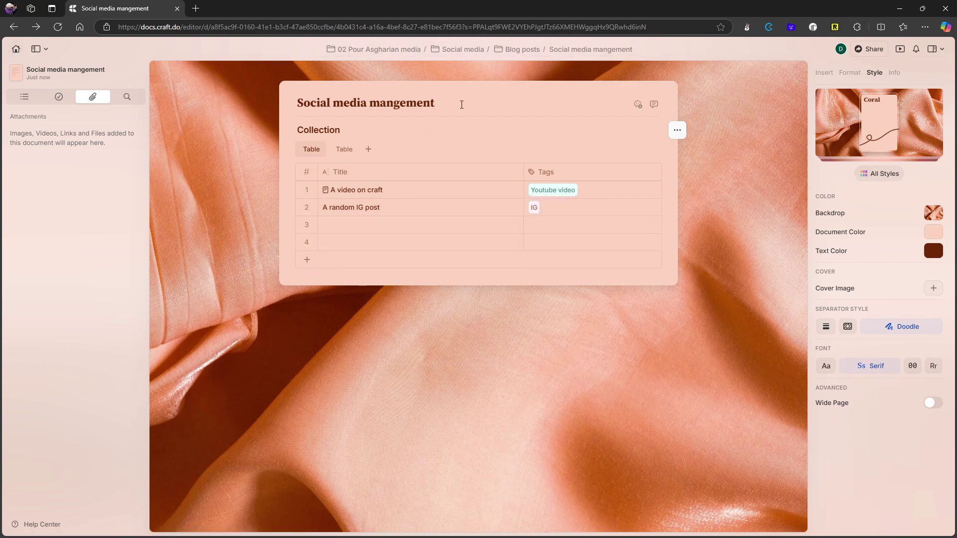
key(Return)
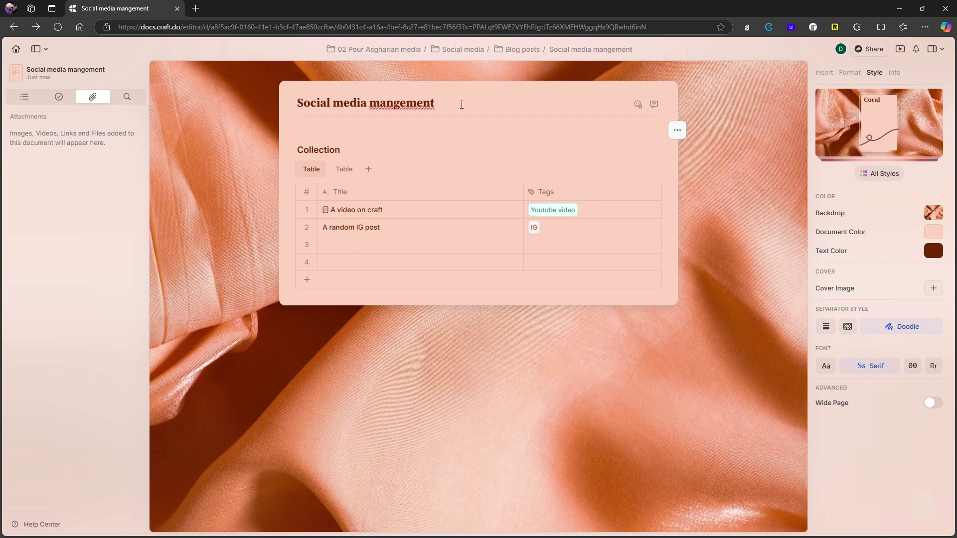
text(/task)
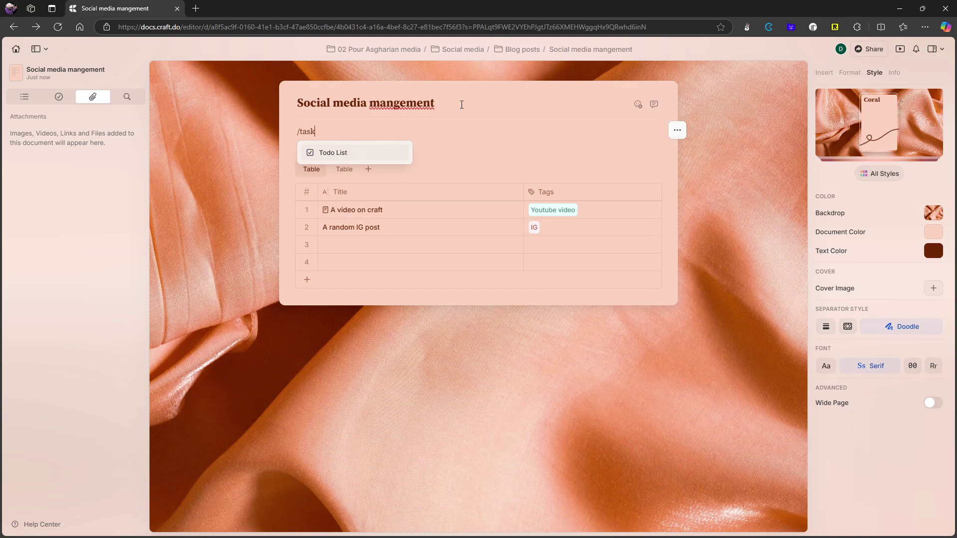
key(Return)
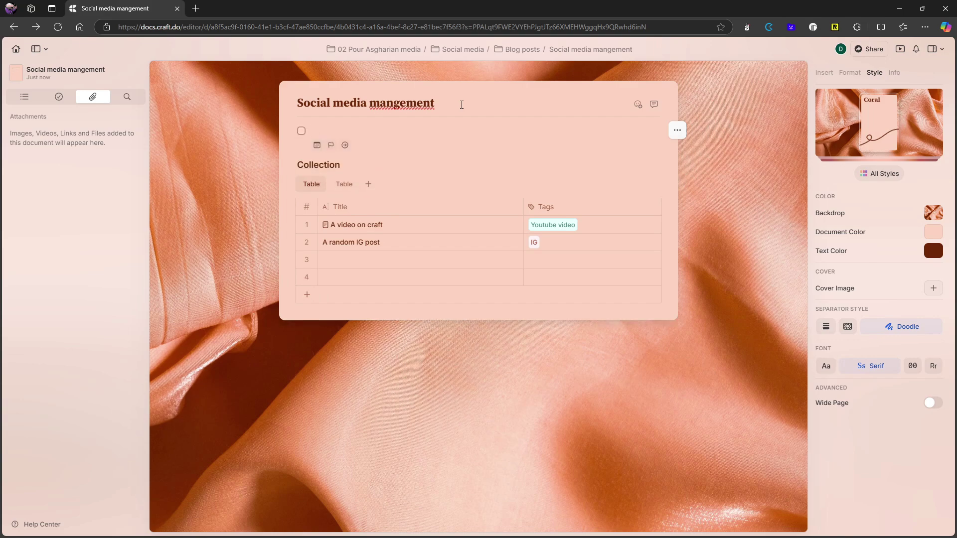
text(Film a video)
click(317, 148)
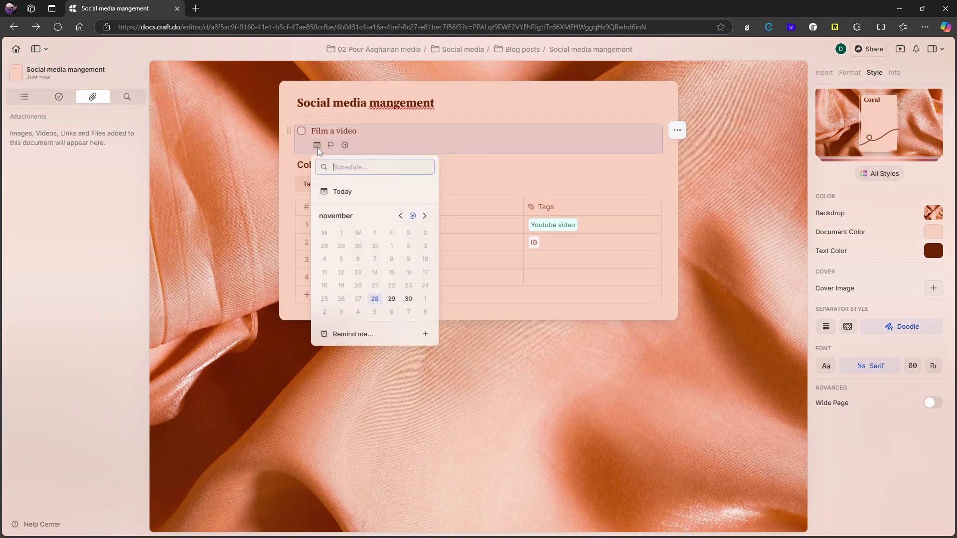
click(391, 300)
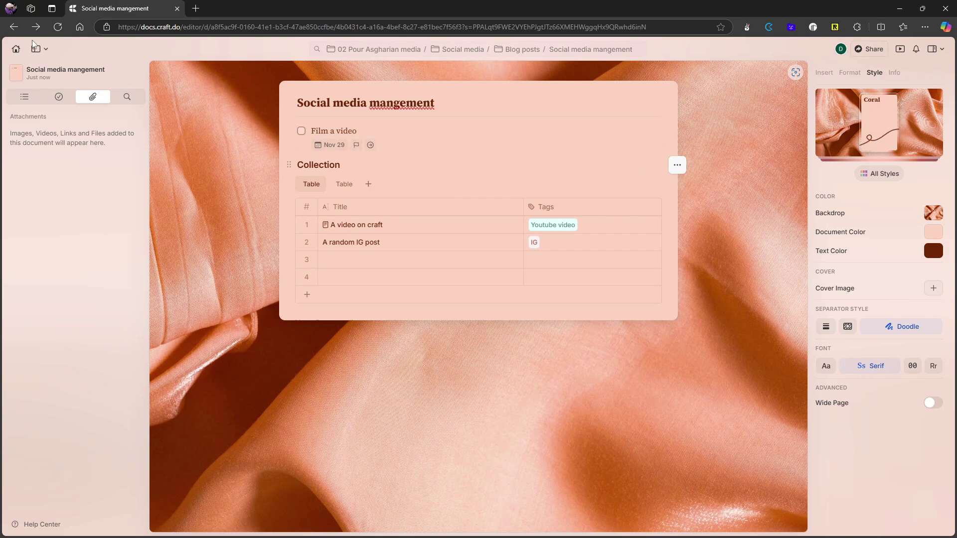
Go to the Tasks overview and pin Social media mangement under Pinned Docs.
click(21, 50)
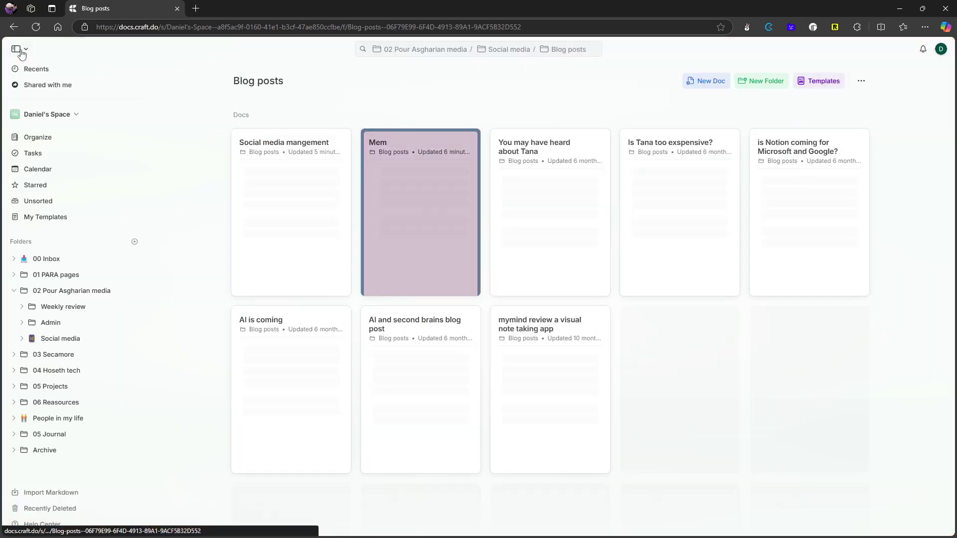
click(48, 158)
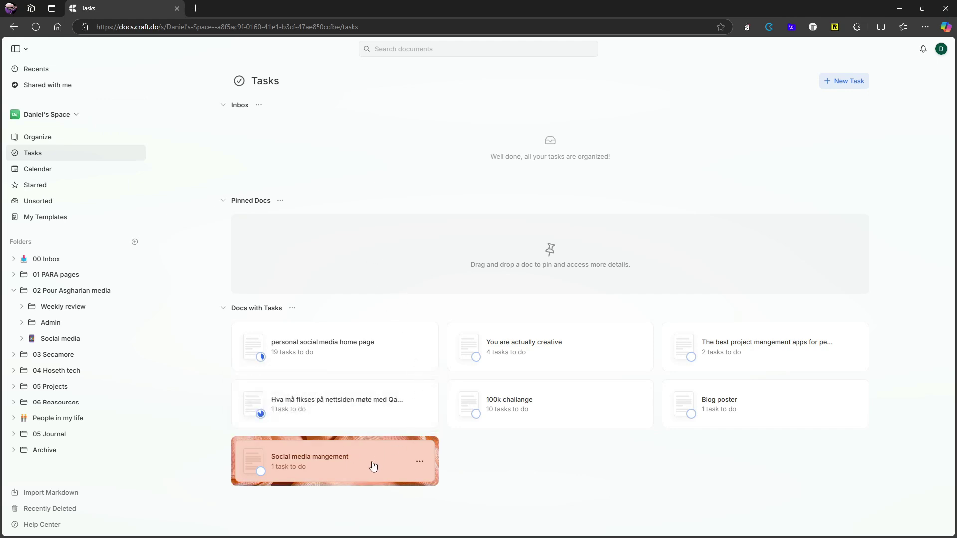
drag(401, 464, 419, 255)
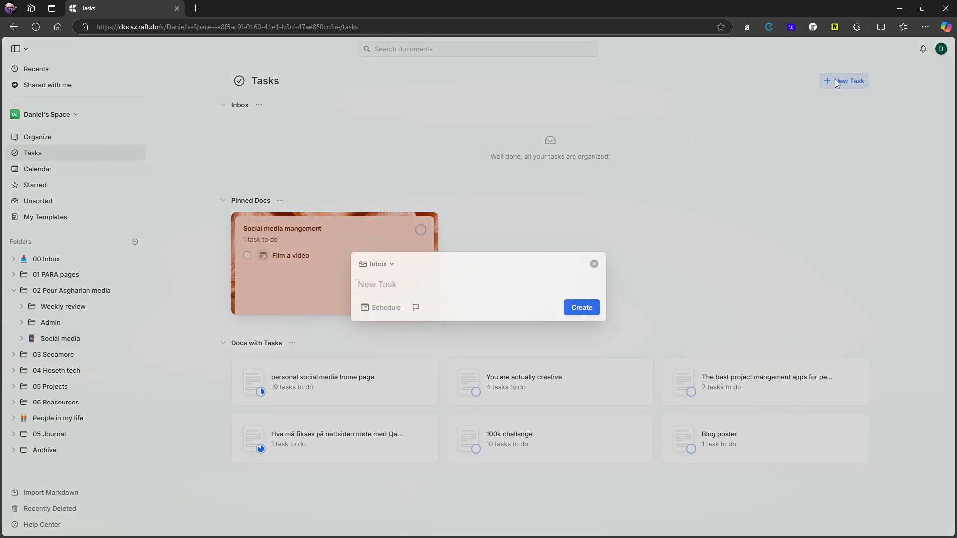
Create the task 'Take out the trash' and move it from Inbox into the 100k challange doc.
click(842, 81)
text(I)
key(BackSpace)
key(BackSpace)
key(BackSpace)
key(BackSpace)
text(Take out the trash)
key(Return)
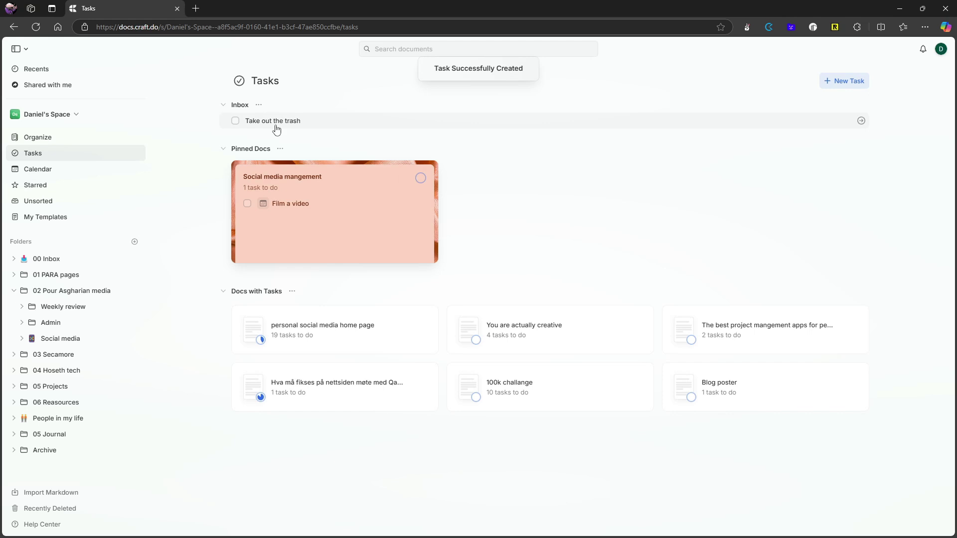
drag(367, 125, 540, 391)
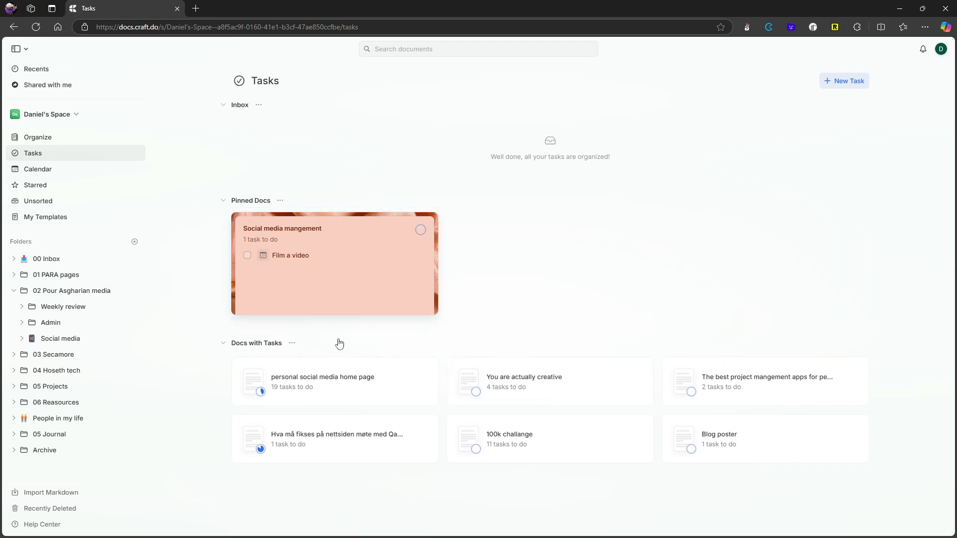
click(225, 344)
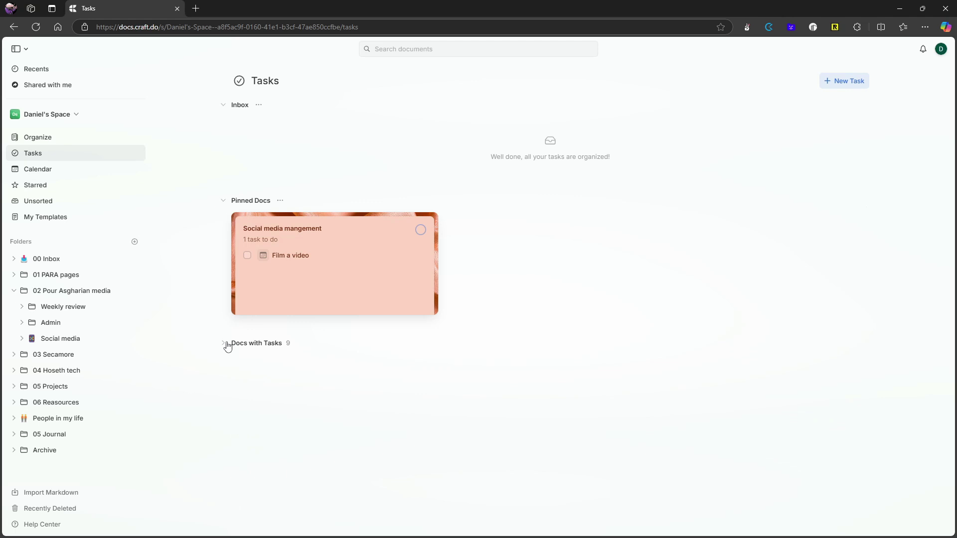
click(222, 344)
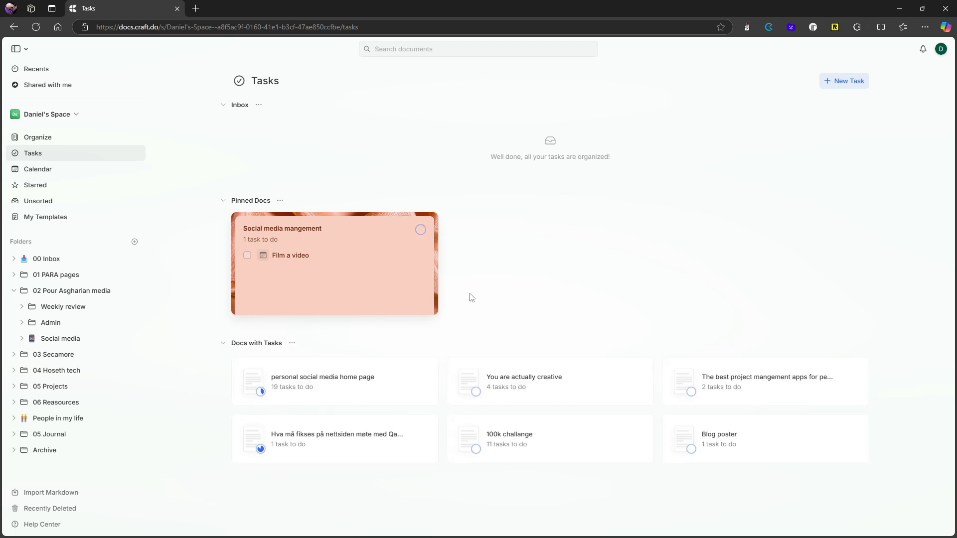
click(374, 242)
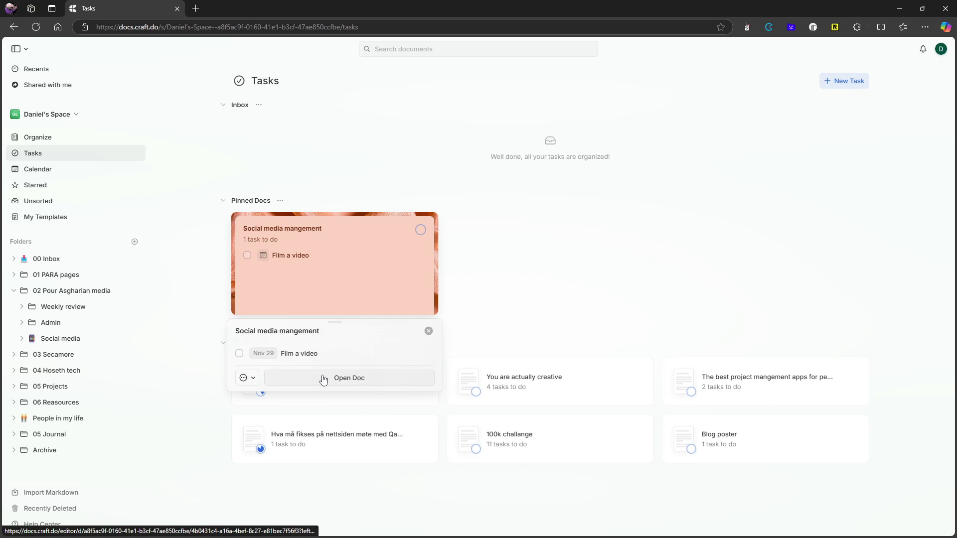
click(241, 355)
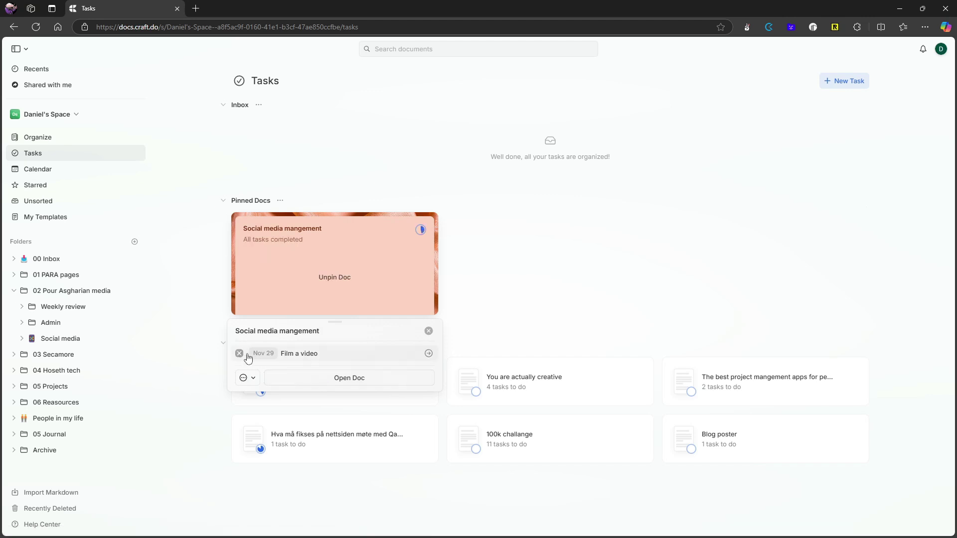
click(239, 355)
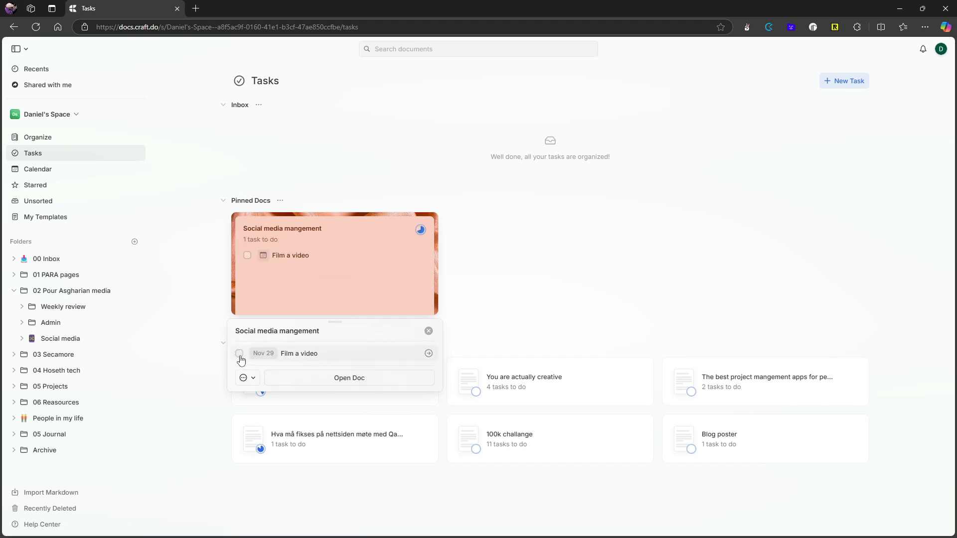
click(577, 257)
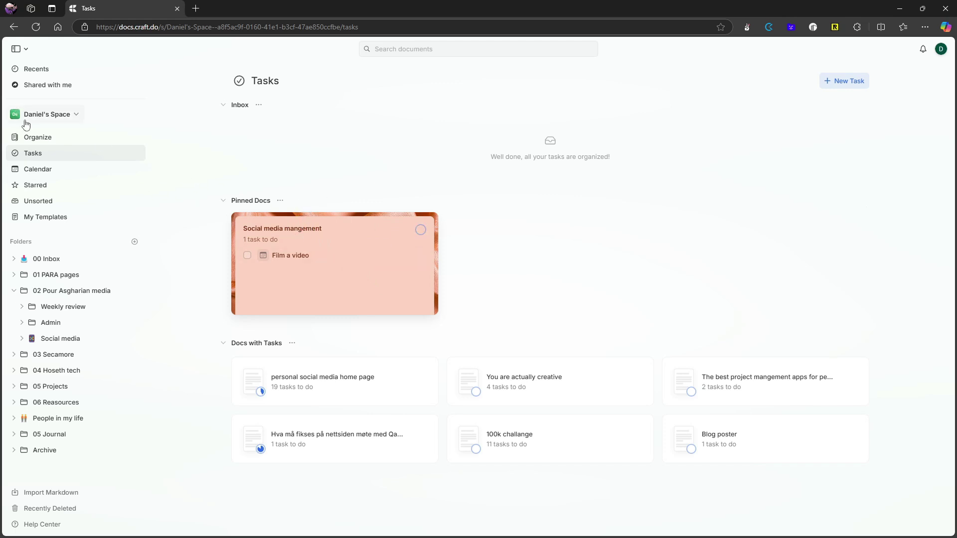
Create the Nov 29 daily note from Calendar, expand This Day, then return to Calendar.
click(66, 171)
mouse_move(331, 237)
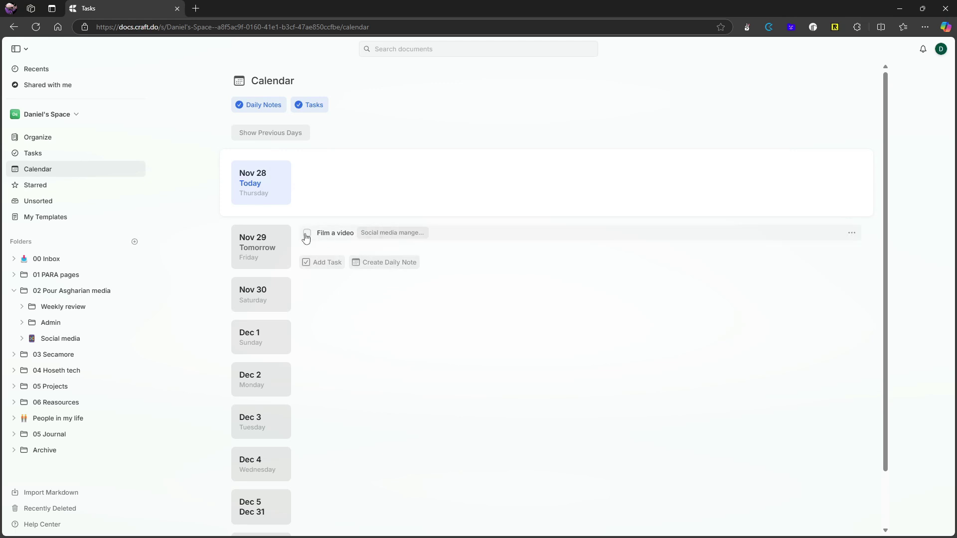
click(374, 262)
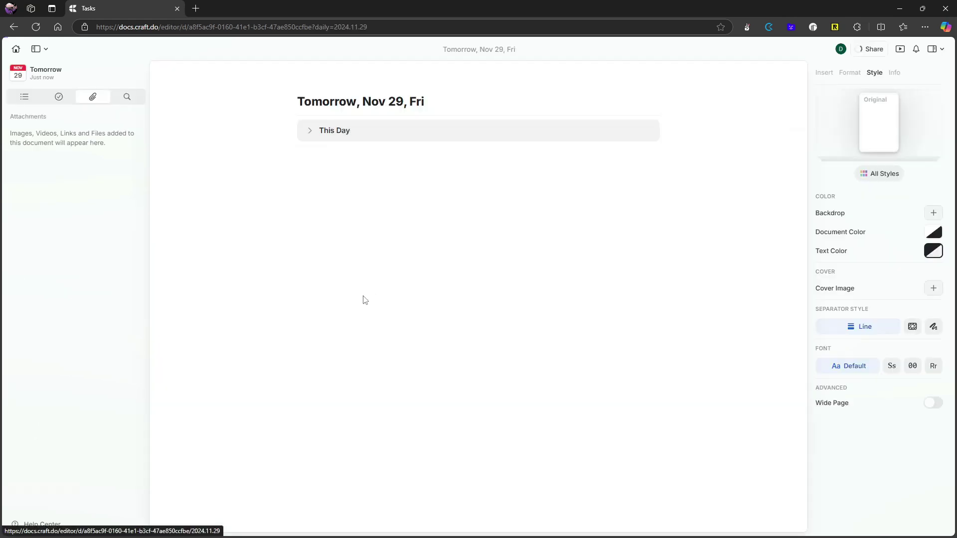
click(308, 130)
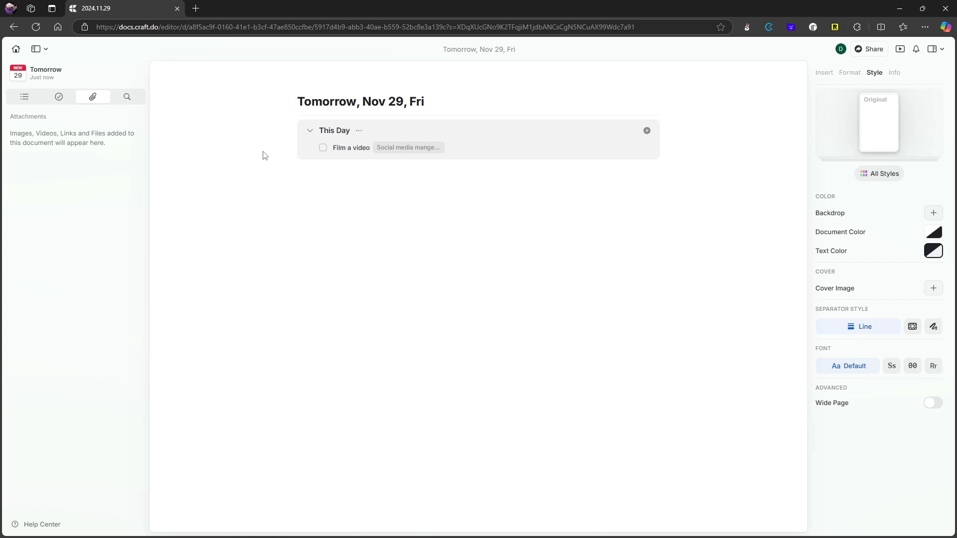
click(16, 49)
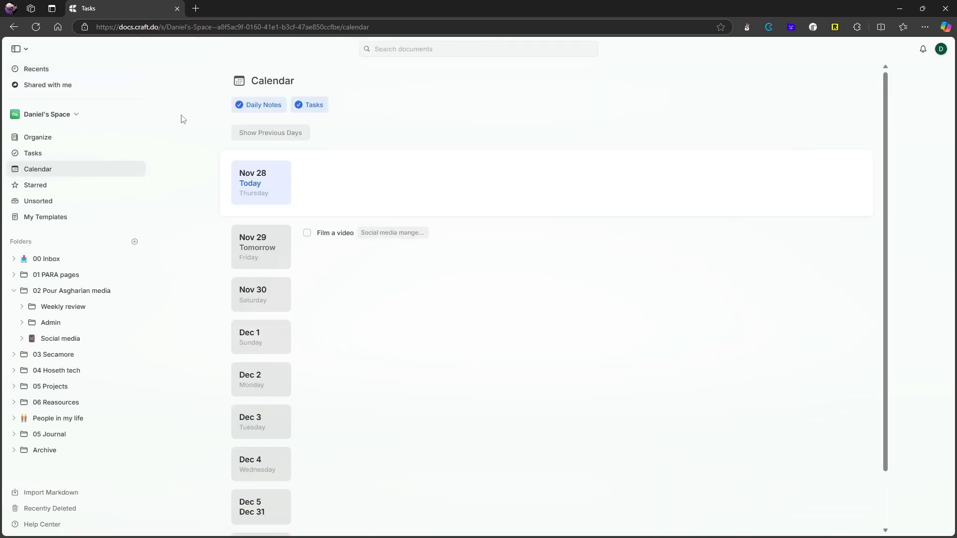